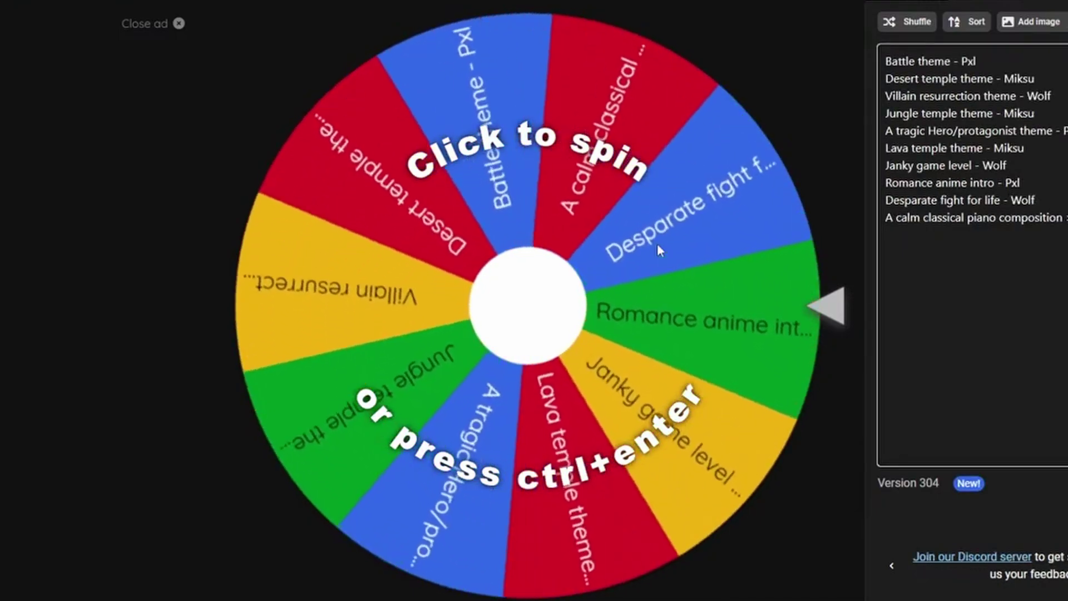
Spin the wheel of music themes to pick a composition prompt
{"action": "left_click", "coordinate": [656, 243]}
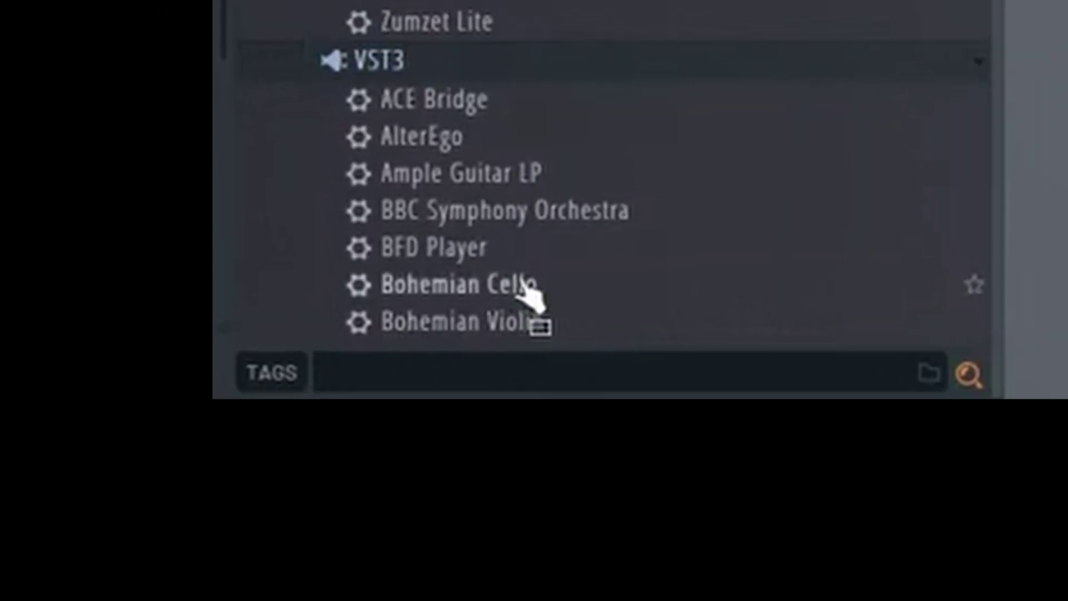
Search the plugins for "bbc", add BBC Symphony Orchestra with its trumpets to the project, and close its window
{"action": "type", "text": "b"}
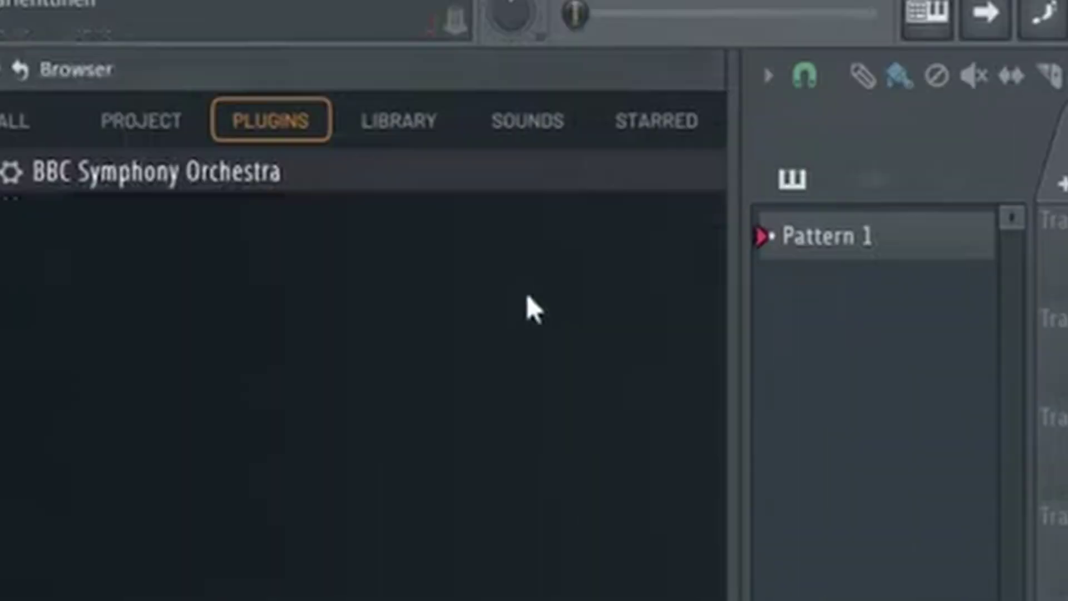
{"action": "left_click_drag", "start_coordinate": [367, 177], "coordinate": [1065, 248]}
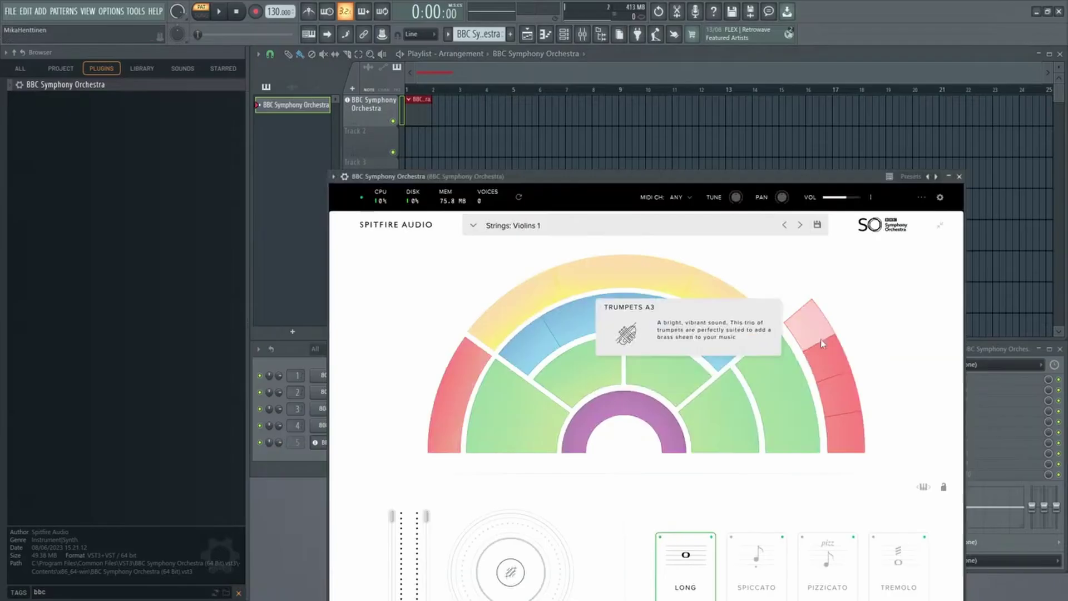
{"action": "left_click", "coordinate": [950, 176]}
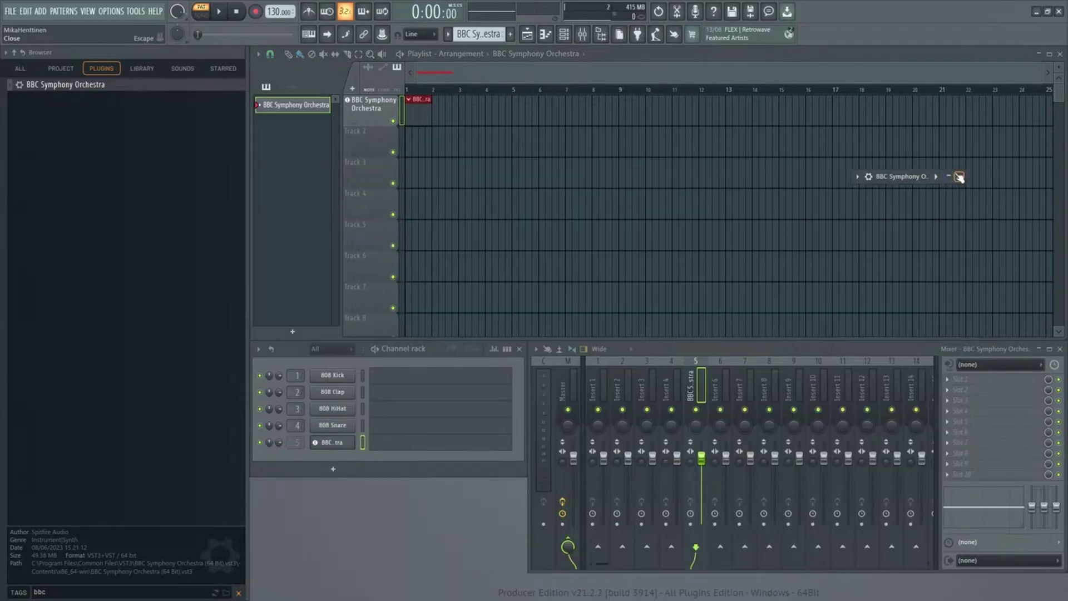
{"action": "left_click", "coordinate": [961, 177]}
Open the BBC Symphony Orchestra clip in the piano roll and audition the C5 key
{"action": "left_click", "coordinate": [412, 105]}
{"action": "left_click", "coordinate": [416, 101]}
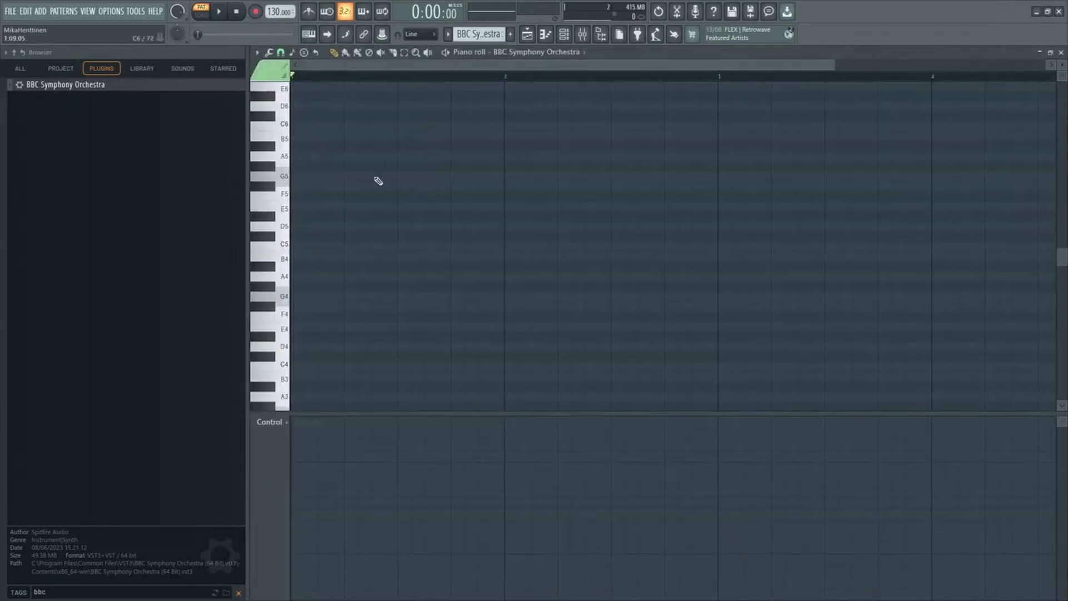
{"action": "left_click", "coordinate": [280, 245]}
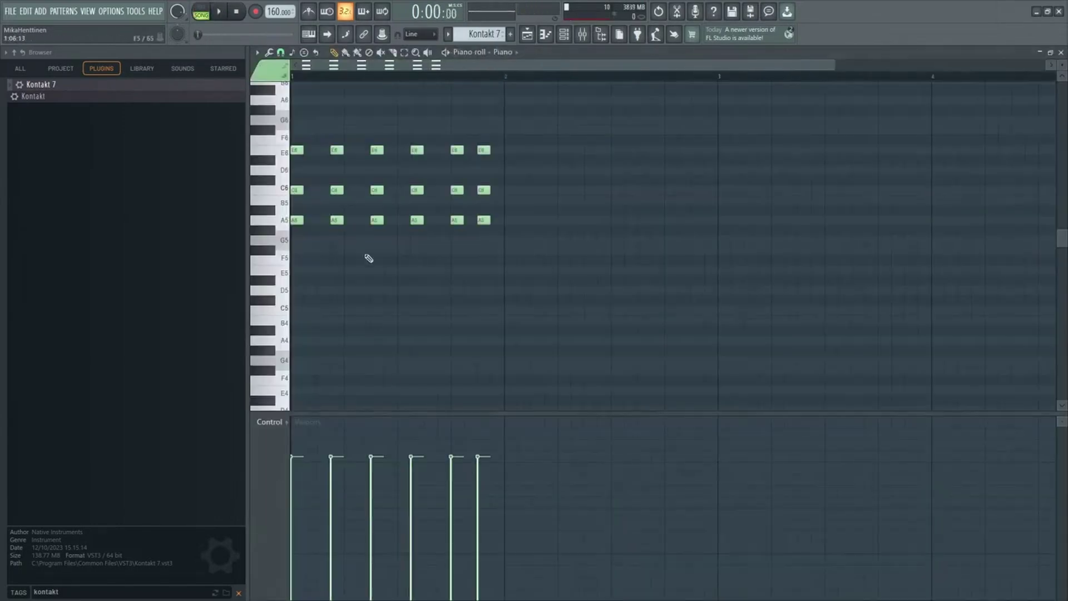
Duplicate the repeated piano chords and transpose the copy in bars 5 and 6 down three semitones
{"action": "key", "text": "ctrl+a"}
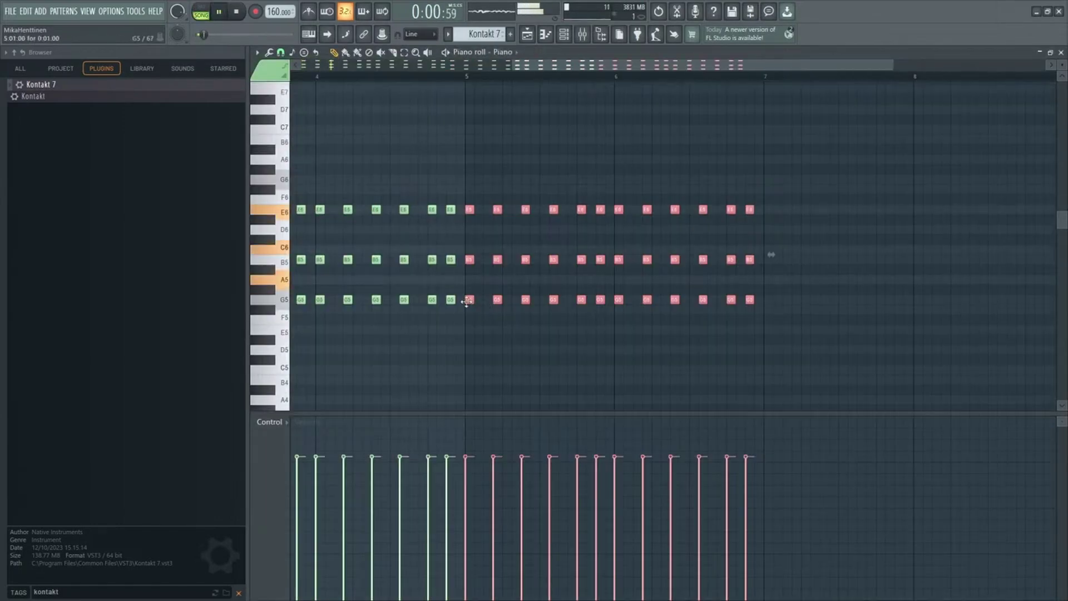
{"action": "left_click_drag", "start_coordinate": [466, 301], "coordinate": [470, 331]}
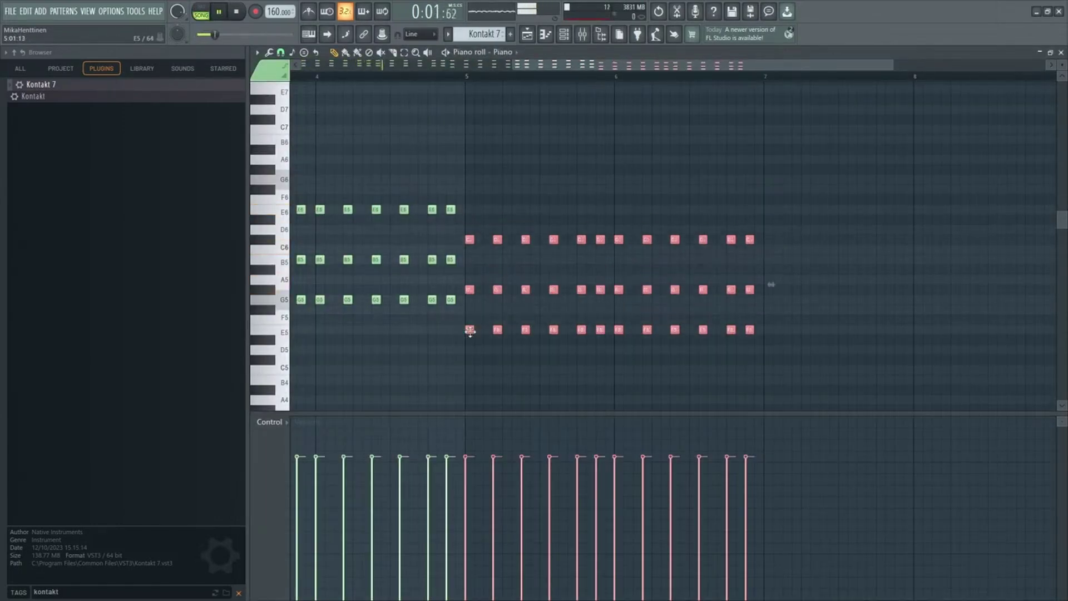
{"action": "key", "text": "ctrl+d"}
{"action": "left_click_drag", "start_coordinate": [777, 305], "coordinate": [477, 275]}
{"action": "key", "text": "shift+Down"}
{"action": "left_click_drag", "start_coordinate": [798, 253], "coordinate": [515, 236]}
{"action": "key", "text": "space"}
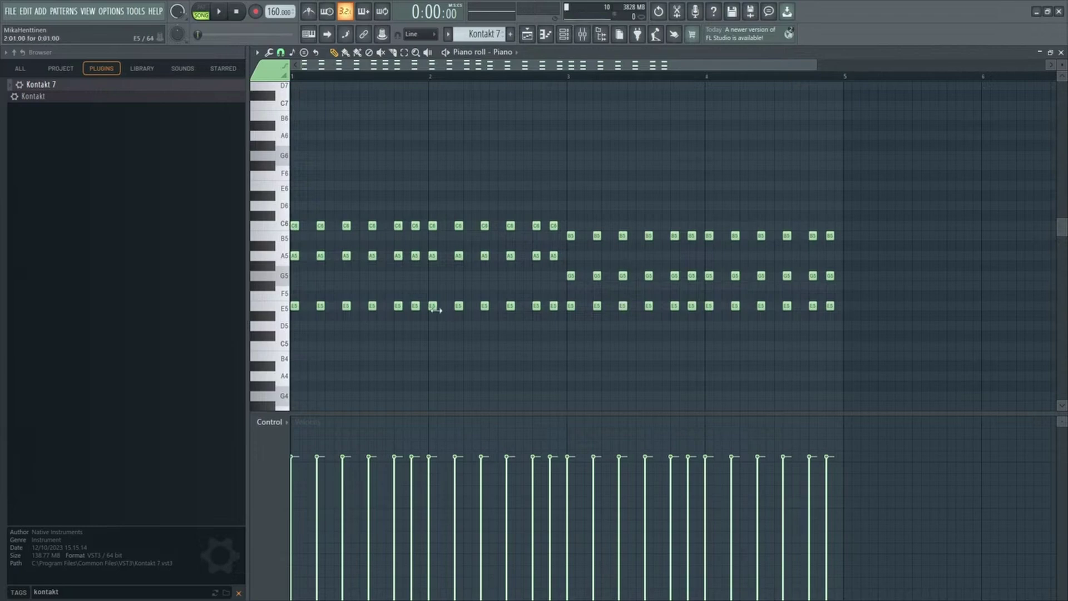
Extend the piano part to eight bars with E5-A5-D6 in bars 5 and 6, E5-A5-C6 in bar 7 and E5-A5-B5 in bar 8
{"action": "scroll", "coordinate": [426, 278], "scroll_direction": "down", "scroll_amount": 2}
{"action": "left_click_drag", "start_coordinate": [703, 360], "coordinate": [287, 289]}
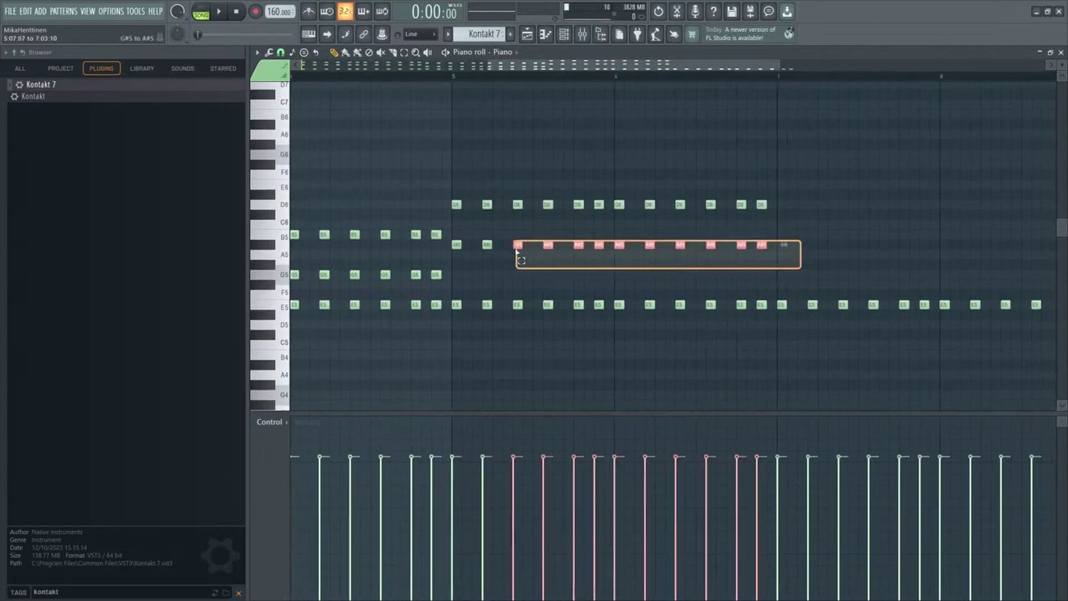
{"action": "key", "text": "space"}
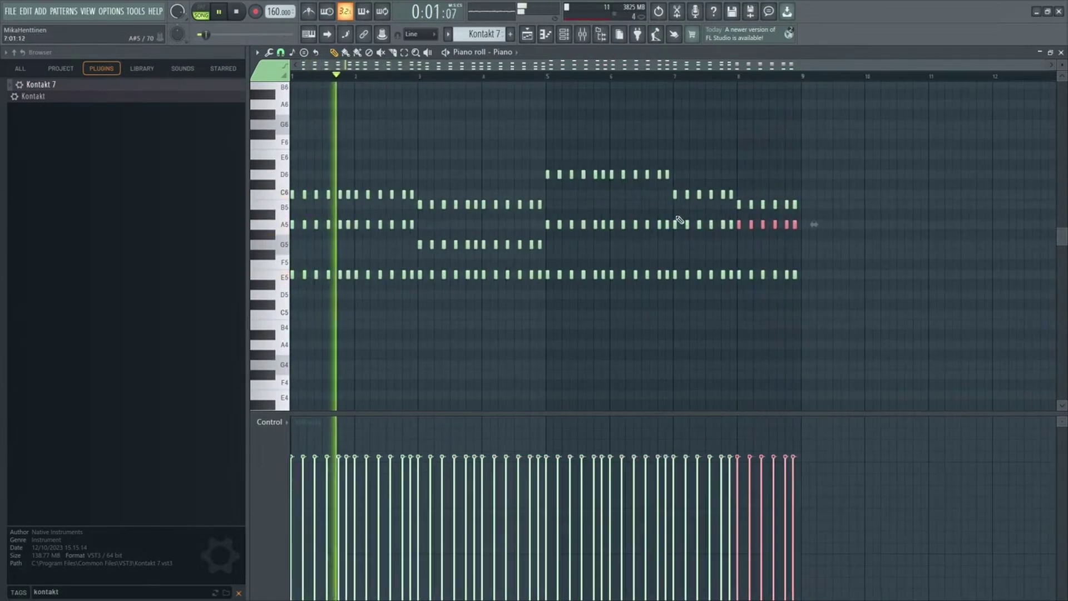
{"action": "key", "text": "F7"}
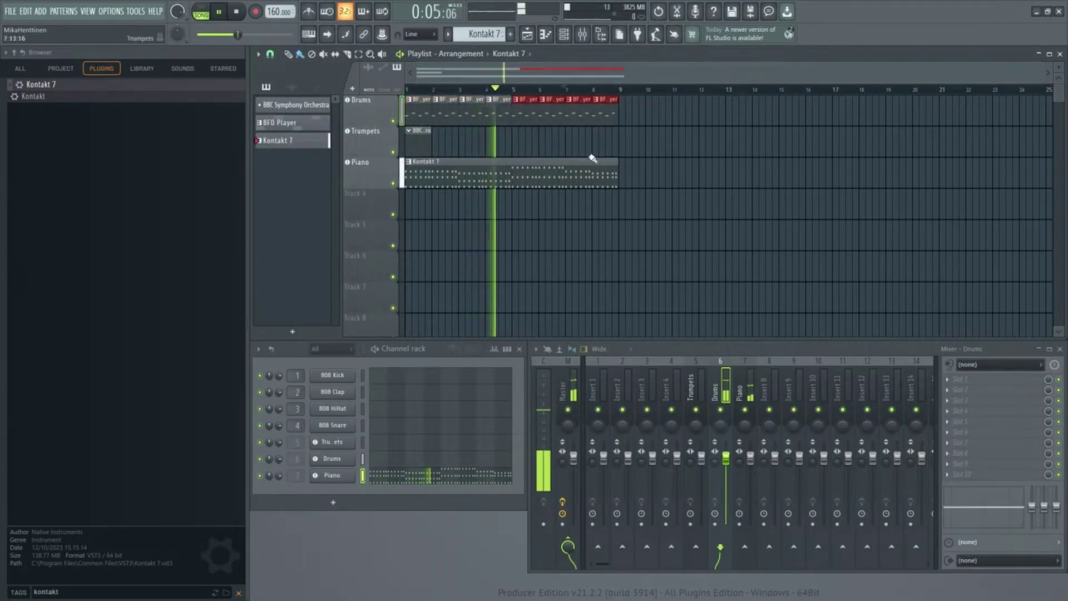
Open the drum pattern in the piano roll and add A#3 hits on all four beats plus extra off-beat B2 hits
{"action": "left_click", "coordinate": [564, 131]}
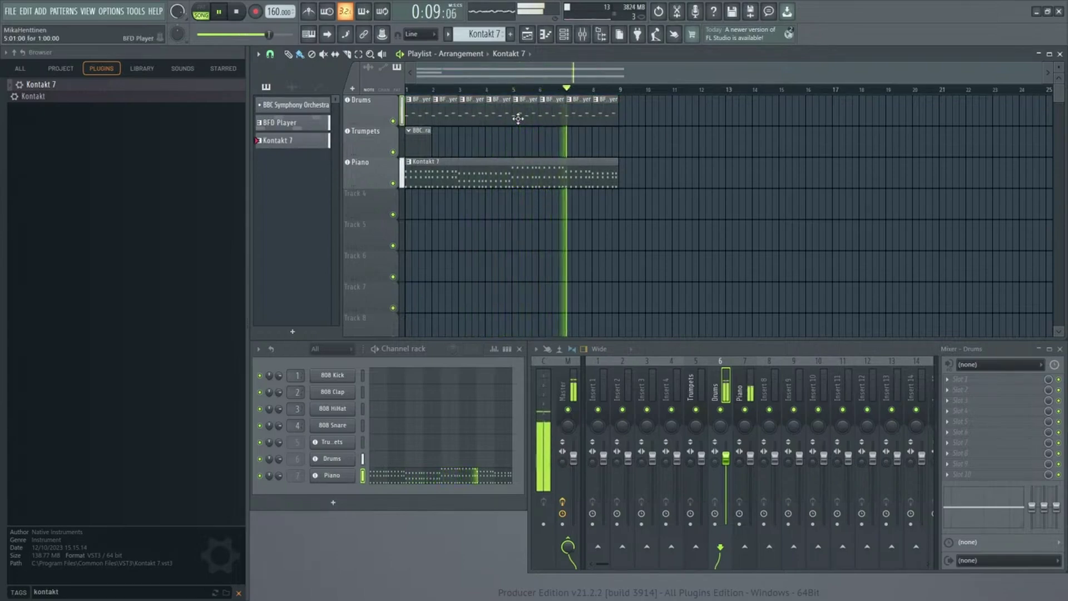
{"action": "double_click", "coordinate": [554, 118]}
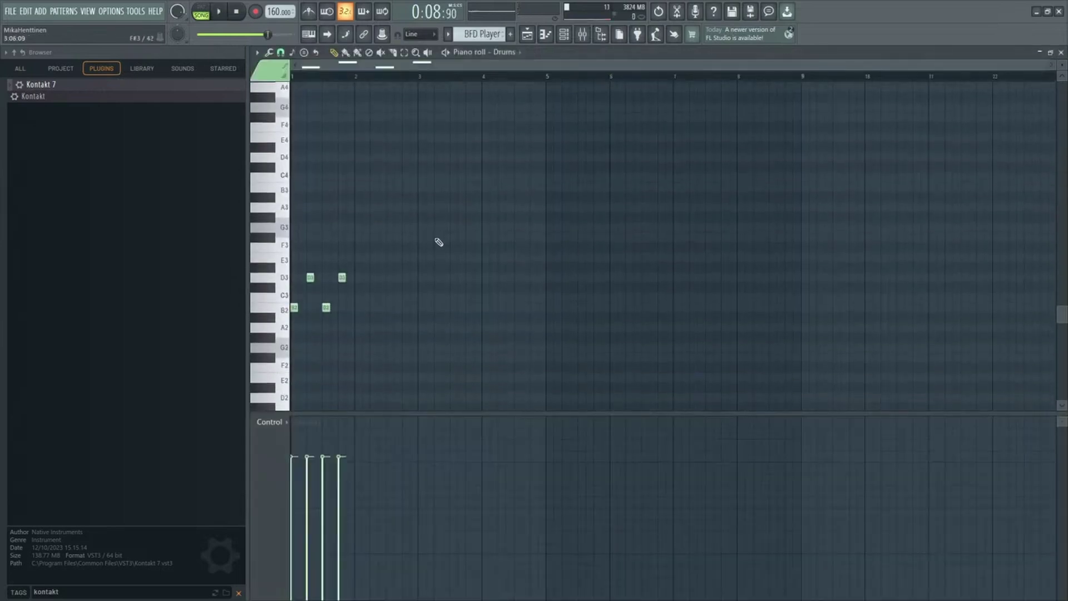
{"action": "key", "text": "space"}
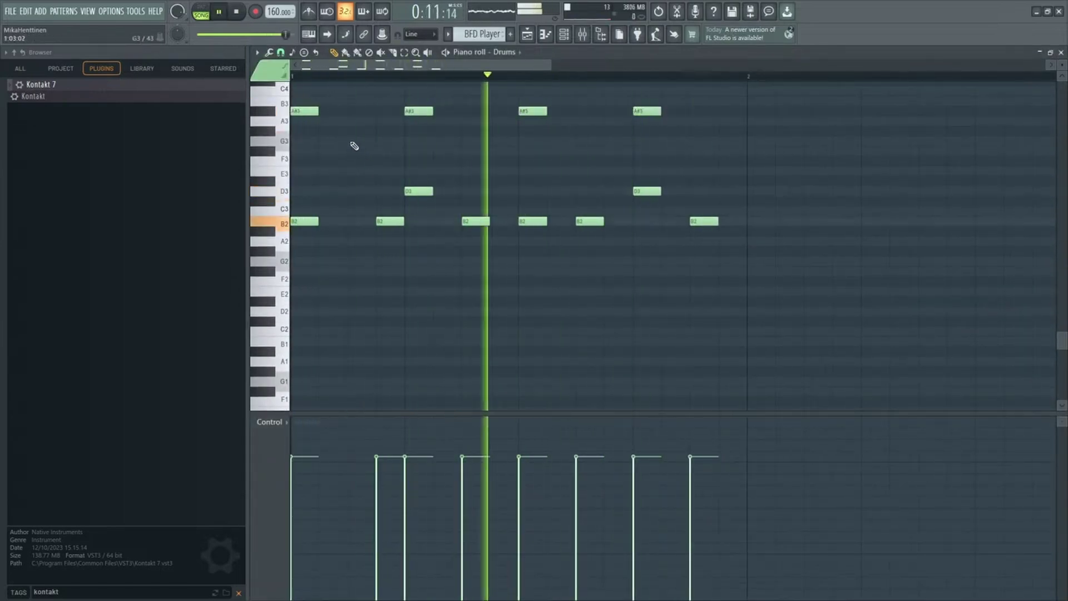
Remove off-beat B2 hits from the one-bar drum pattern
{"action": "double_click", "coordinate": [647, 111]}
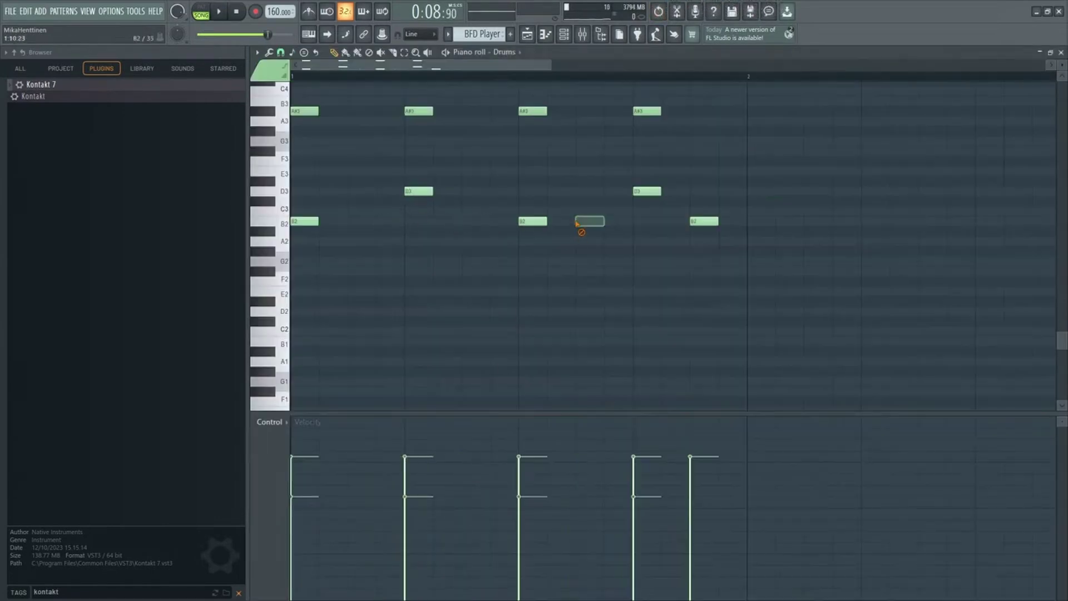
{"action": "scroll", "coordinate": [564, 219], "scroll_direction": "up", "scroll_amount": 3}
{"action": "right_click", "coordinate": [702, 291]}
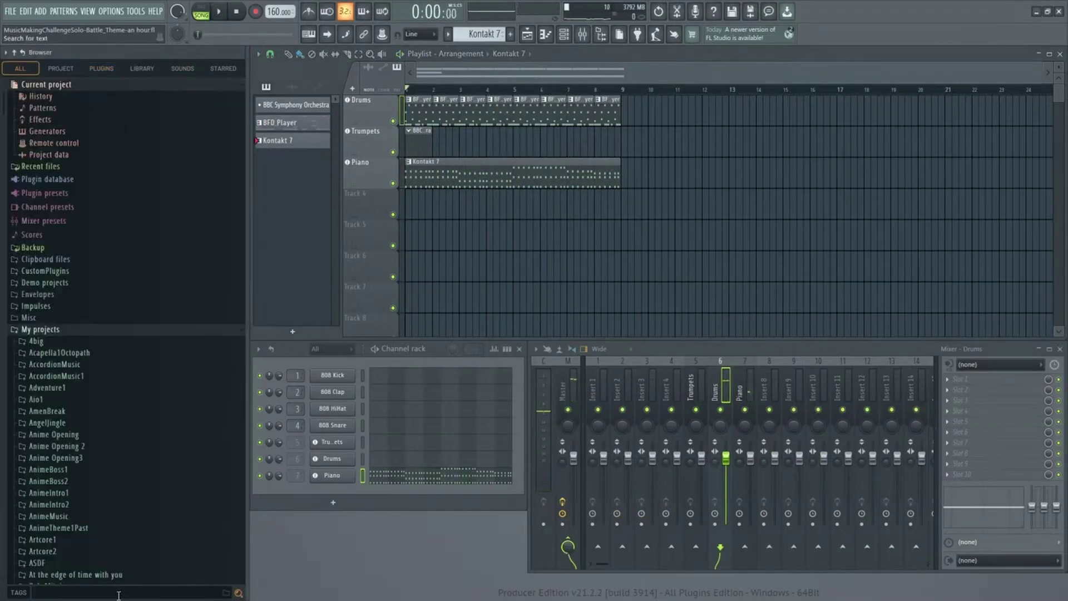
Search the browser for "break" and load the 150 TopTape Break sample into Slicex on its own playlist track
{"action": "double_click", "coordinate": [41, 592]}
{"action": "type", "text": "break"}
{"action": "left_click", "coordinate": [53, 132]}
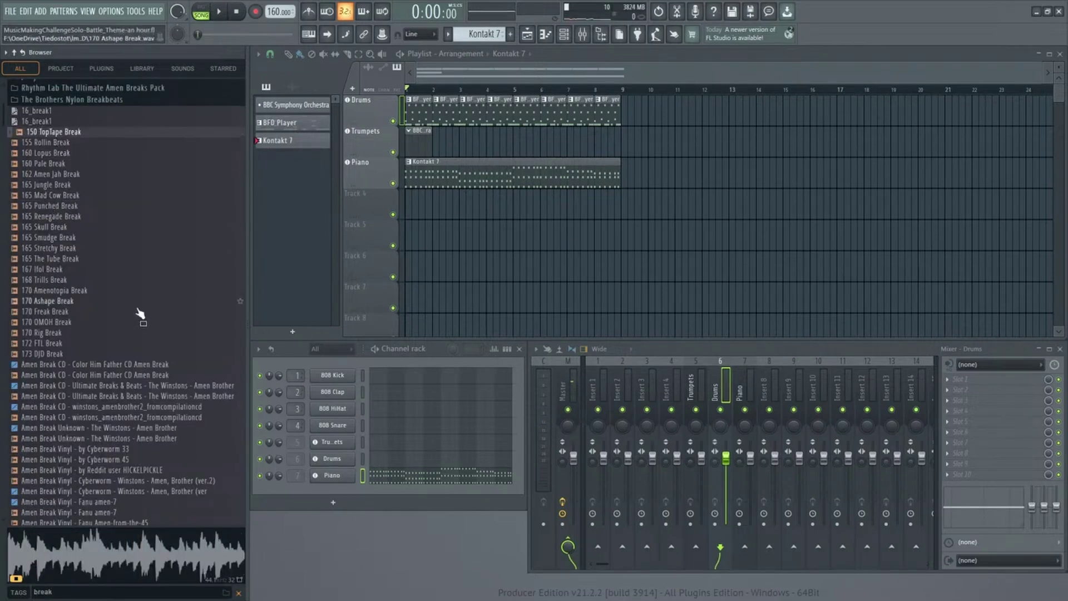
{"action": "left_click", "coordinate": [117, 72]}
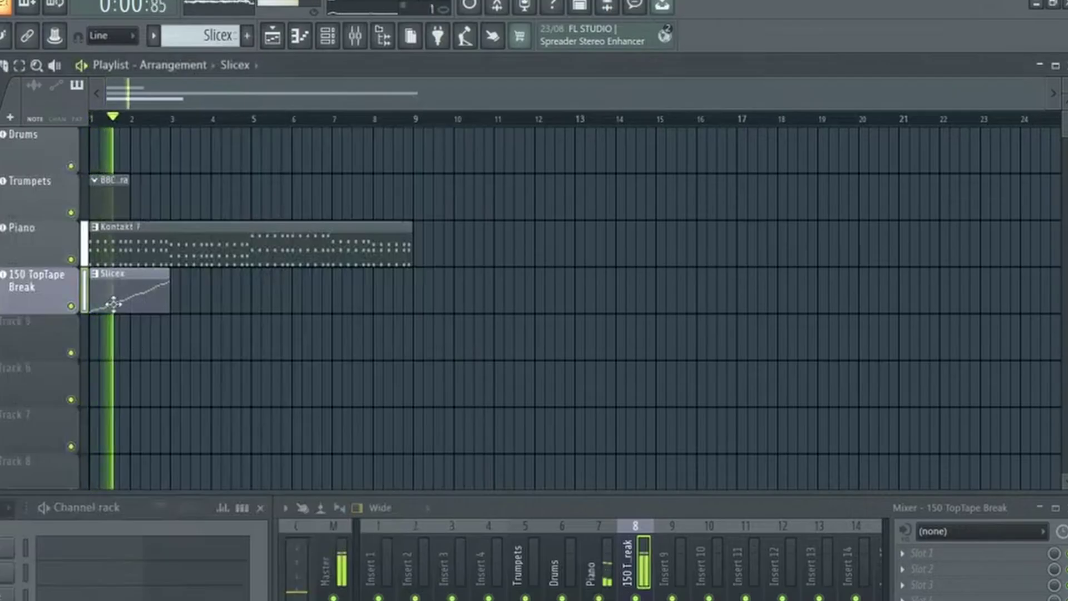
Repeat the 150 TopTape Break clip along its track to fill all eight bars
{"action": "left_click_drag", "start_coordinate": [420, 214], "coordinate": [479, 209]}
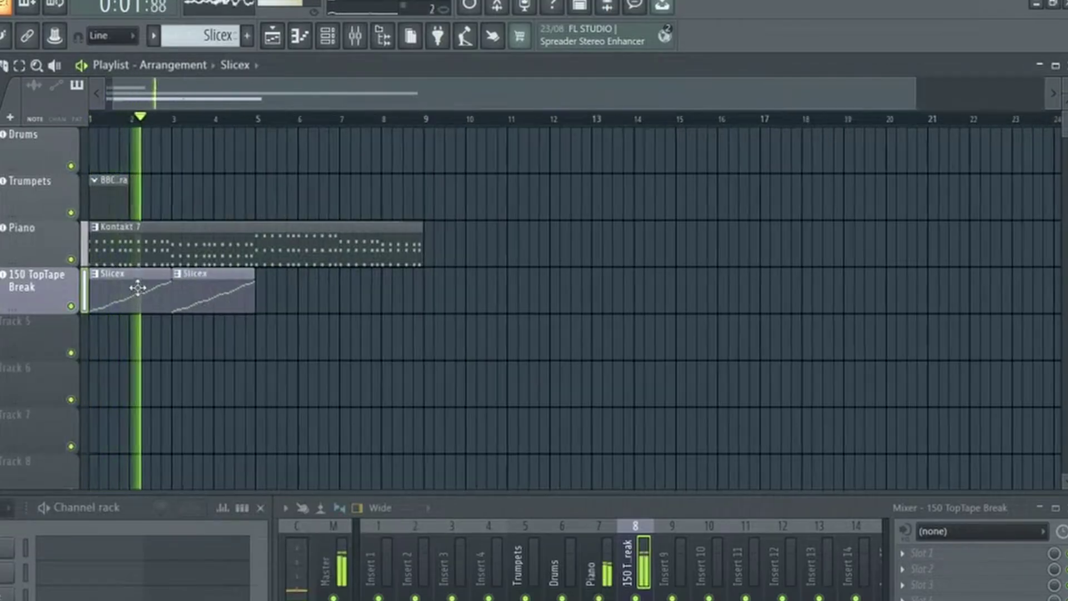
{"action": "scroll", "coordinate": [200, 298], "scroll_direction": "up", "scroll_amount": 5}
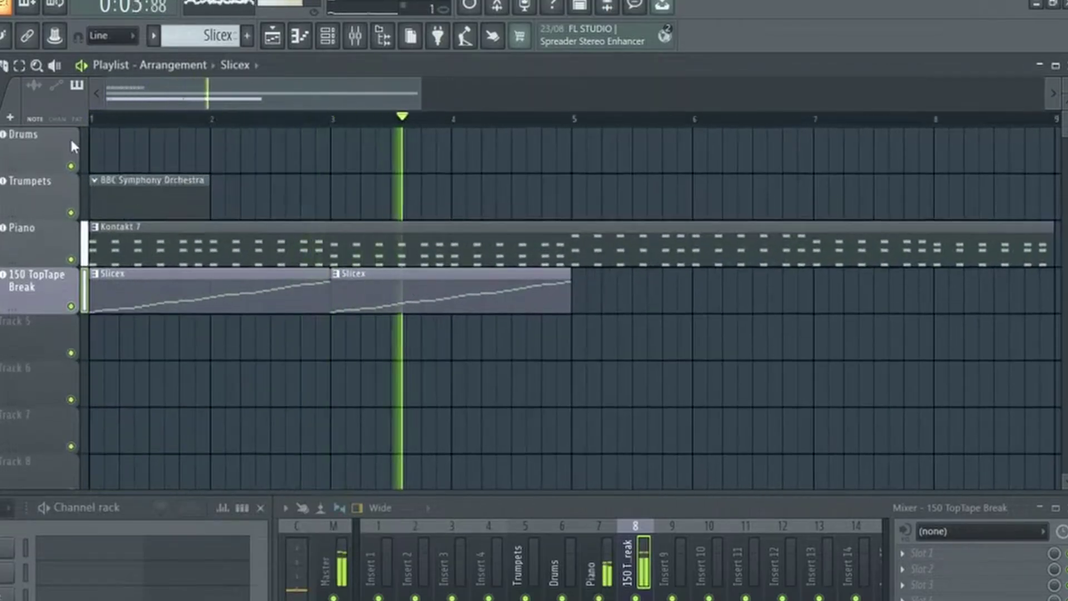
{"action": "key", "text": "space"}
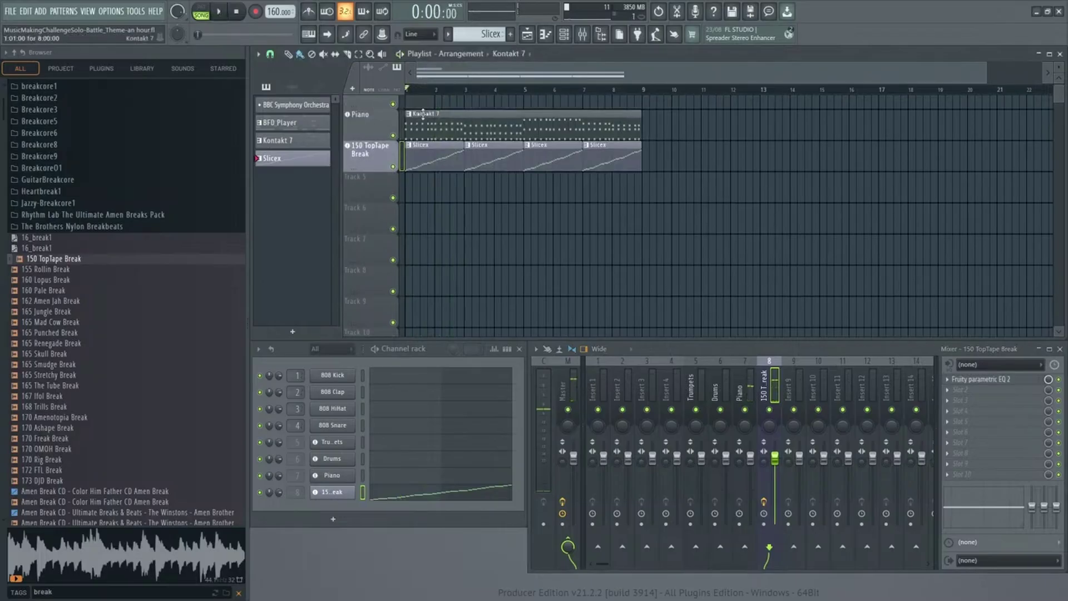
Add an eight-bar bass line of half-bar notes beneath the piano chords, starting with A2 and E3
{"action": "key", "text": "F7"}
{"action": "key", "text": "Down"}
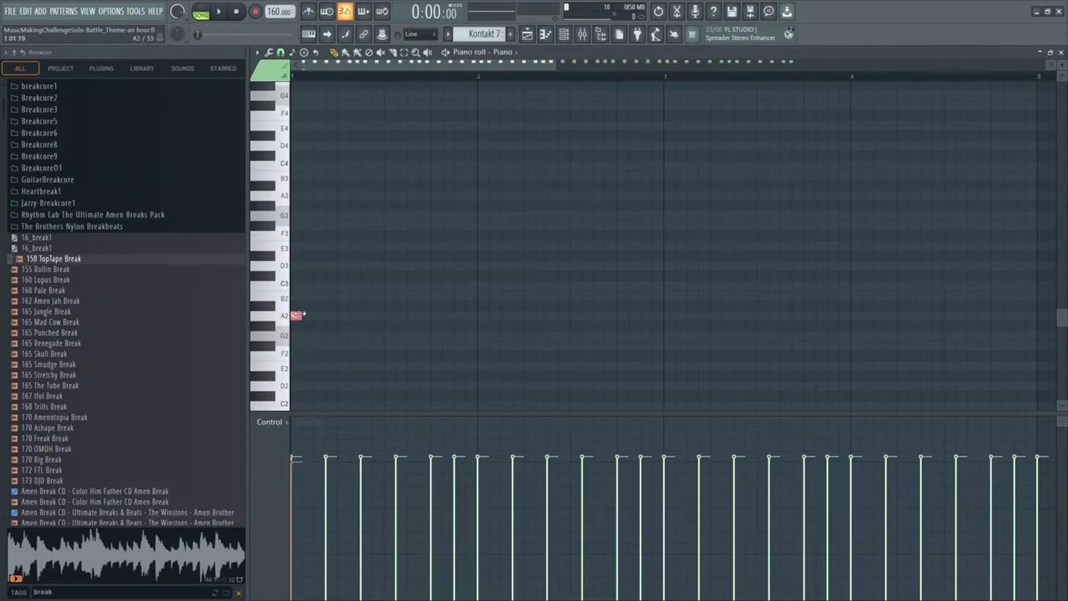
{"action": "key", "text": "space"}
{"action": "left_click", "coordinate": [396, 266]}
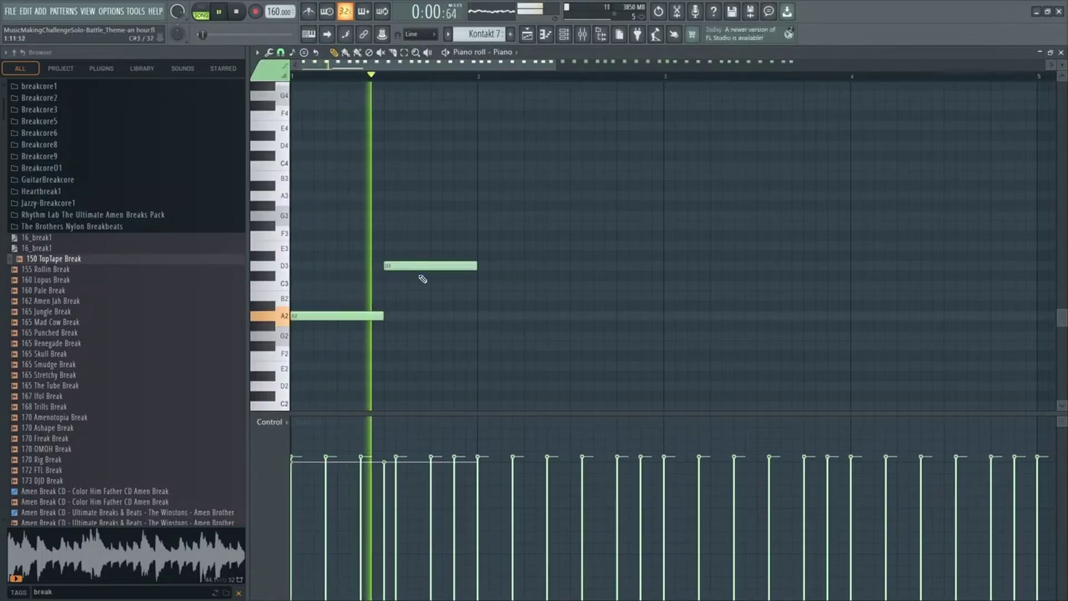
{"action": "key", "text": "space"}
{"action": "left_click_drag", "start_coordinate": [432, 266], "coordinate": [432, 246]}
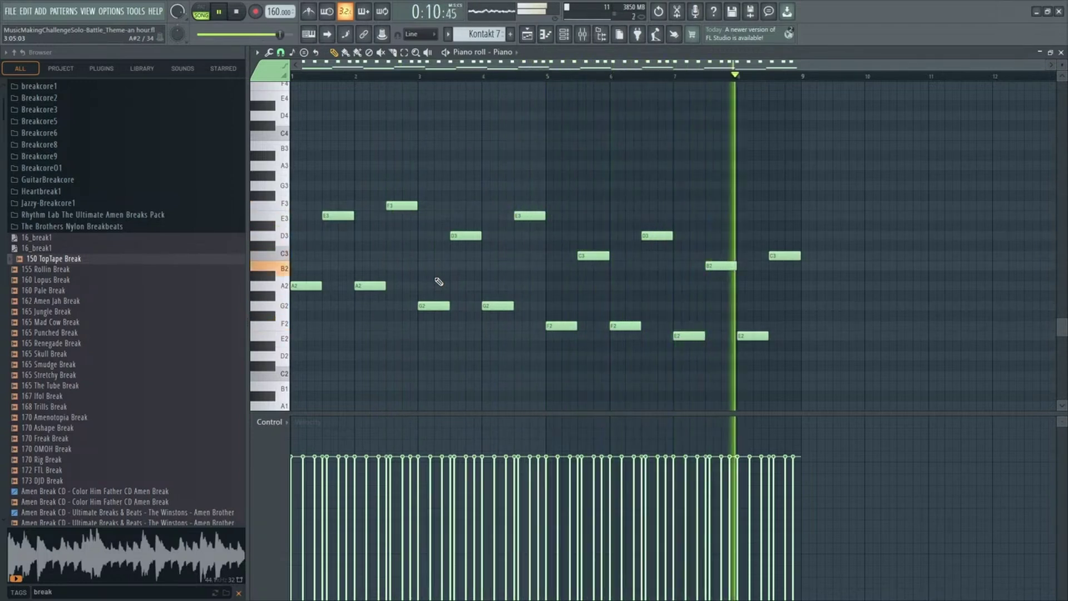
{"action": "key", "text": "space"}
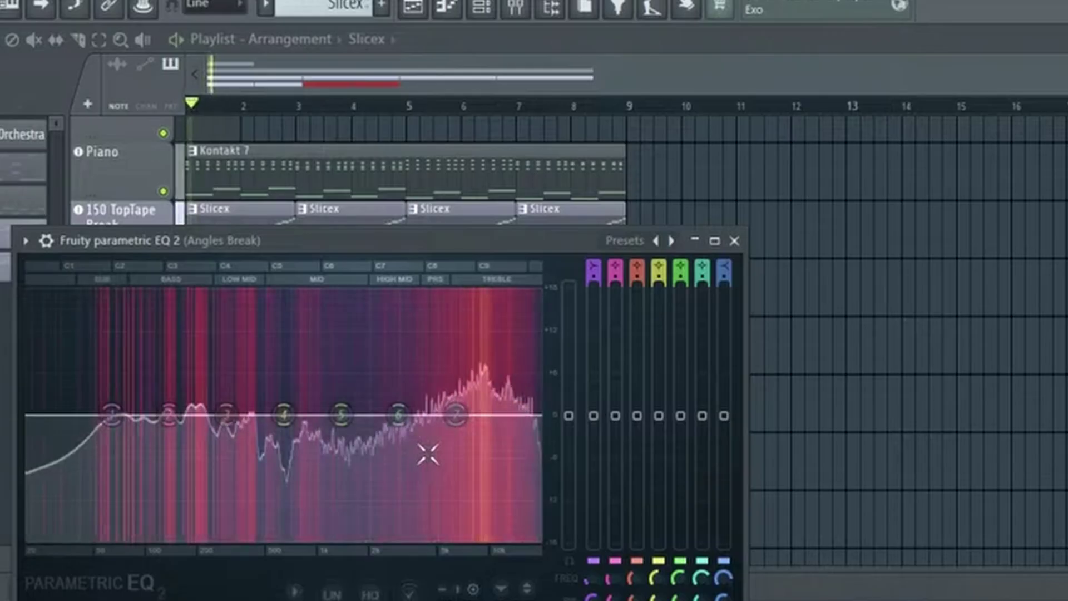
Adjust the Angles Break track's Fruity parametric EQ 2 and repeat its Slicex clips through bar 8
{"action": "left_click_drag", "start_coordinate": [429, 448], "coordinate": [425, 500]}
{"action": "left_click", "coordinate": [734, 241]}
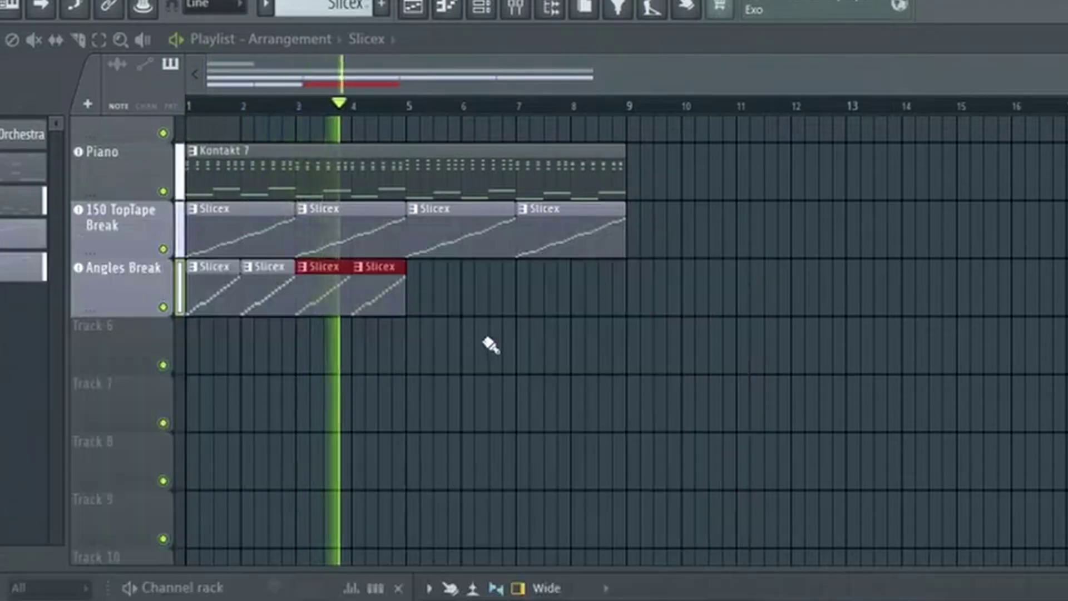
{"action": "left_click_drag", "start_coordinate": [489, 341], "coordinate": [200, 286]}
{"action": "key", "text": "ctrl+b"}
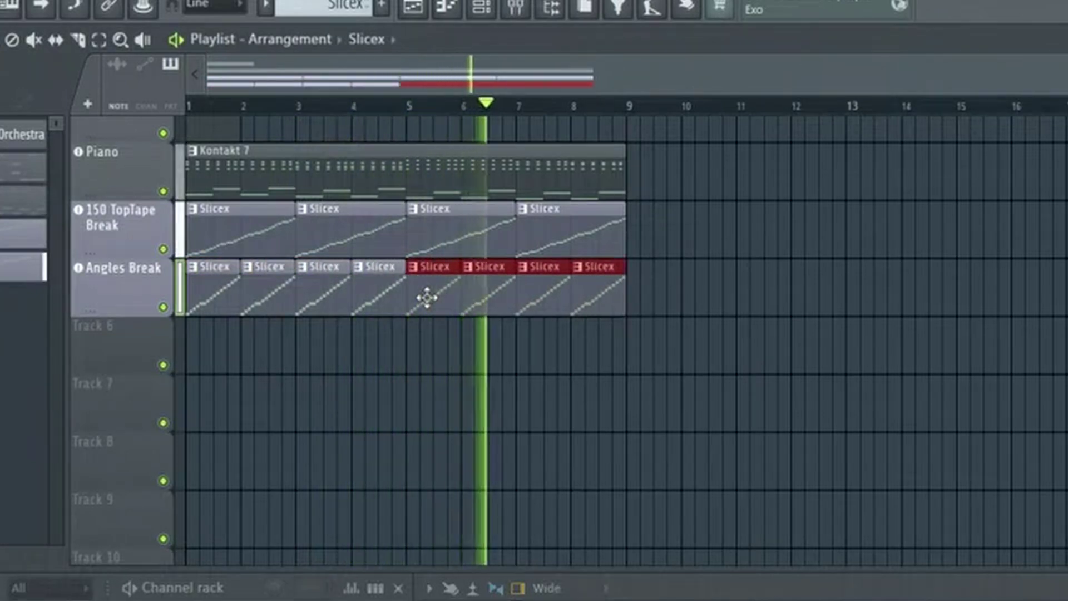
Open the Trumpets pattern in the piano roll and draw a long A5 note at the start of bar 1
{"action": "scroll", "coordinate": [789, 328], "scroll_direction": "up", "scroll_amount": 2}
{"action": "double_click", "coordinate": [236, 203]}
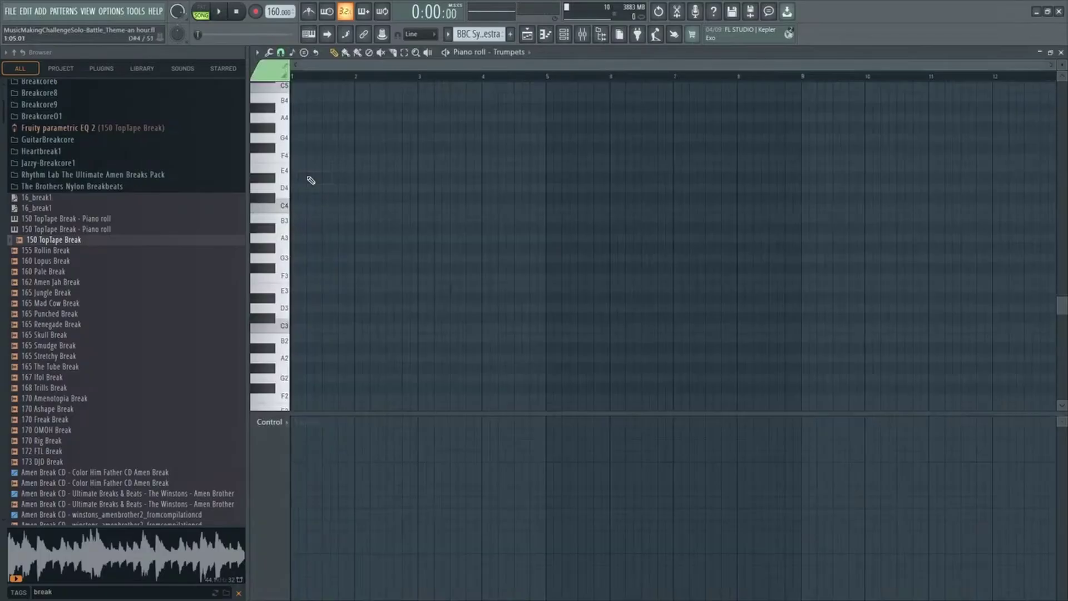
{"action": "scroll", "coordinate": [634, 231], "scroll_direction": "up", "scroll_amount": 5}
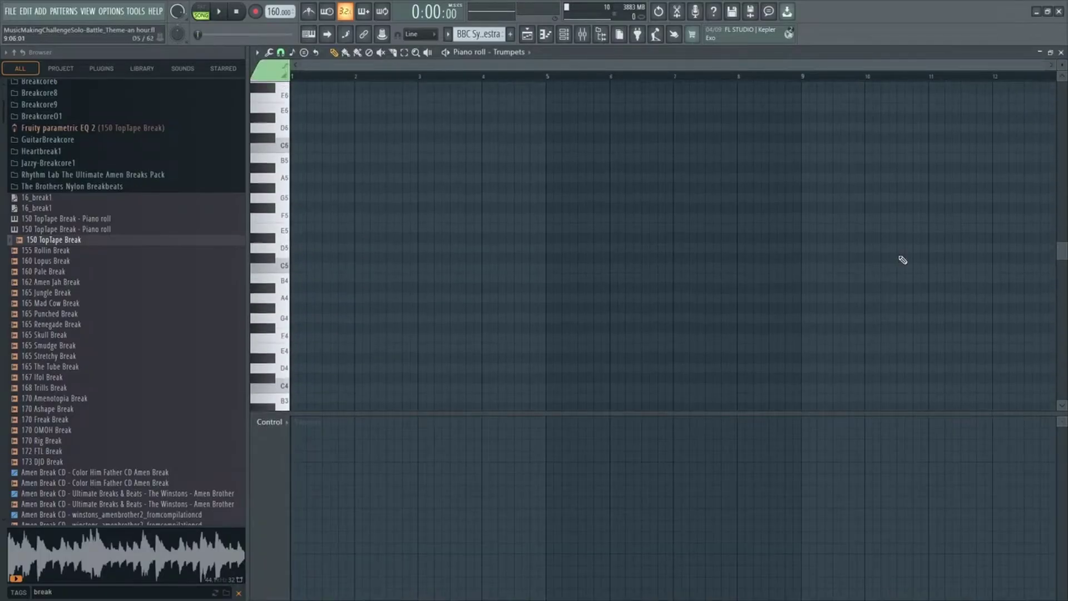
{"action": "left_click_drag", "start_coordinate": [291, 187], "coordinate": [586, 199]}
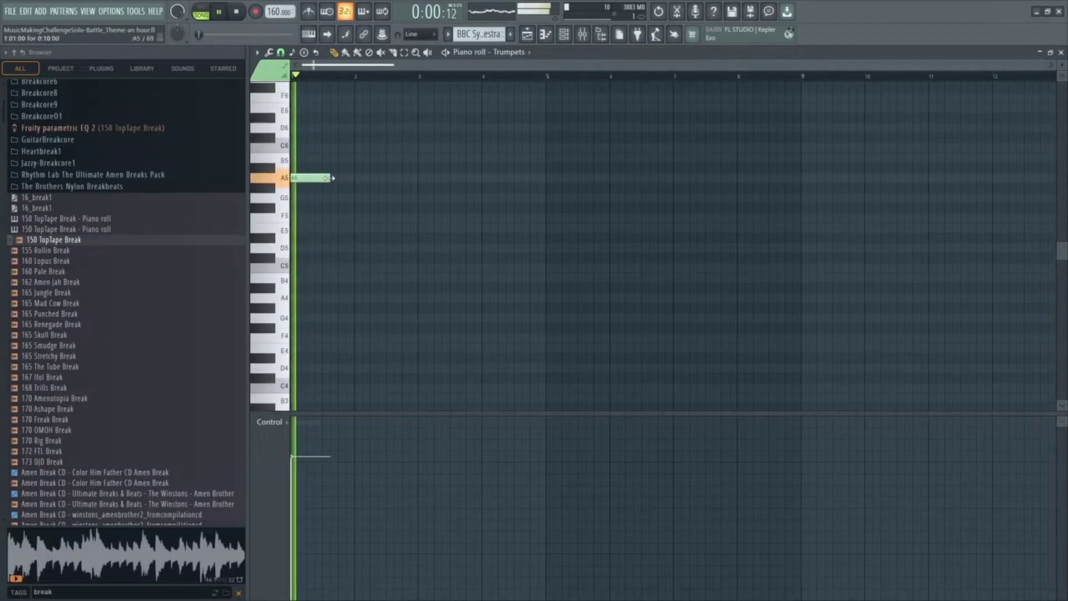
{"action": "scroll", "coordinate": [587, 199], "scroll_direction": "up", "scroll_amount": 5}
{"action": "key", "text": "space"}
Add quarter-bar E6, F6 and E6 notes after the opening A5 of the trumpet melody
{"action": "left_click", "coordinate": [586, 132]}
{"action": "scroll", "coordinate": [537, 170], "scroll_direction": "up", "scroll_amount": 2}
{"action": "scroll", "coordinate": [537, 170], "scroll_direction": "down", "scroll_amount": 2}
{"action": "left_click_drag", "start_coordinate": [715, 169], "coordinate": [548, 150]}
{"action": "key", "text": "space"}
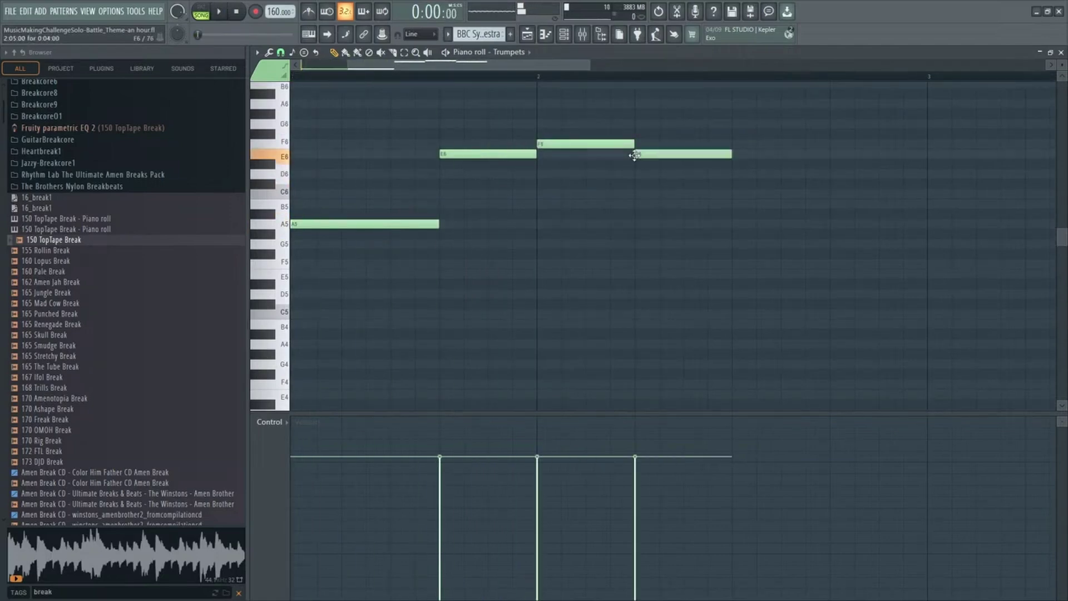
Continue the trumpet melody with C6, a full-bar B5 and a full-bar E5, and add further notes through bar 7
{"action": "scroll", "coordinate": [577, 179], "scroll_direction": "right", "scroll_amount": 3}
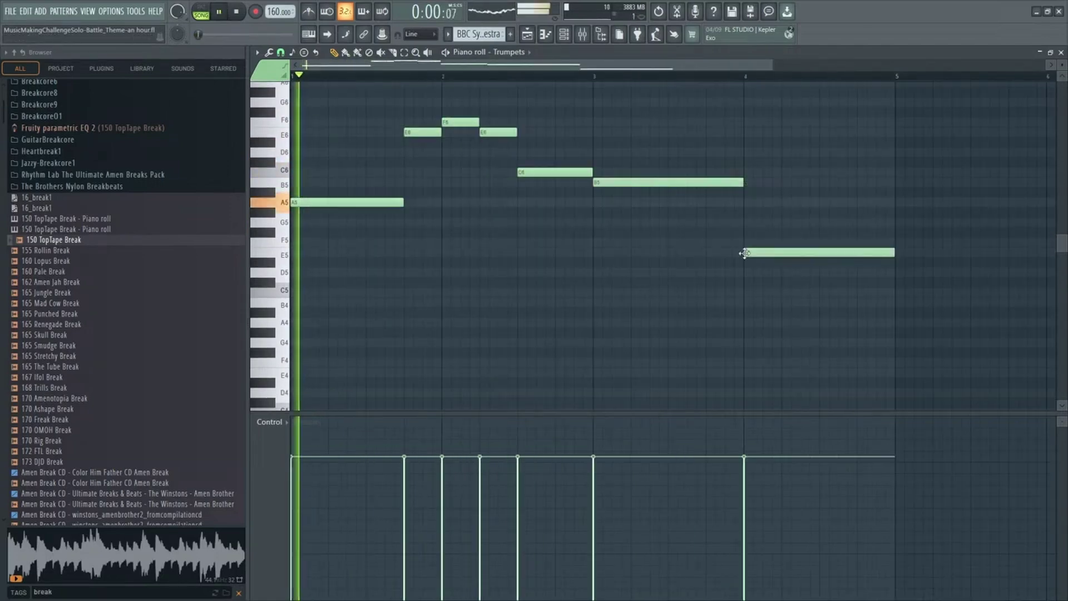
{"action": "key", "text": "space"}
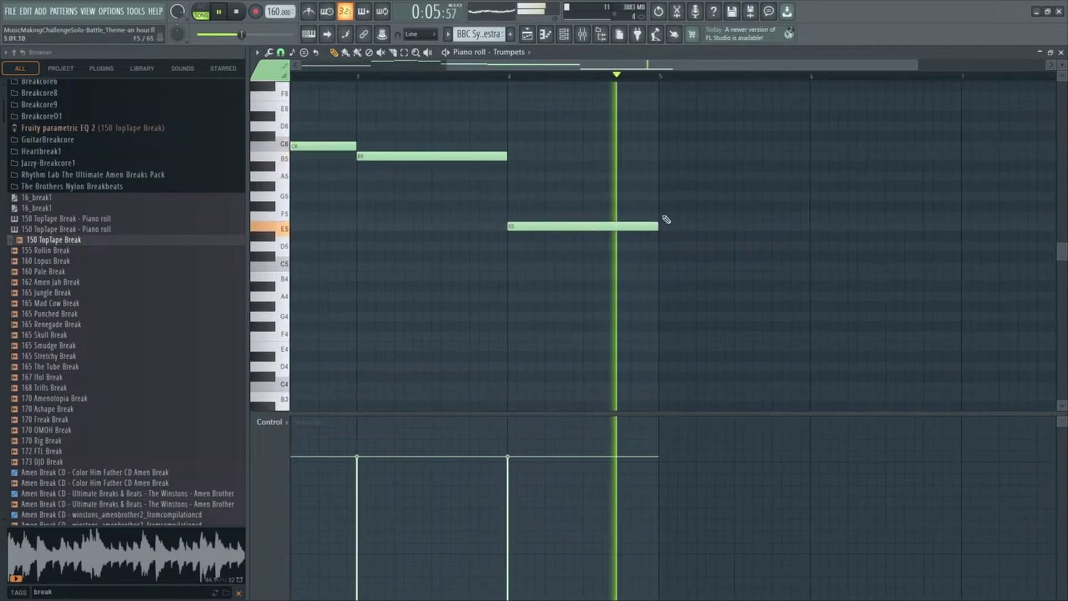
{"action": "left_click", "coordinate": [664, 220]}
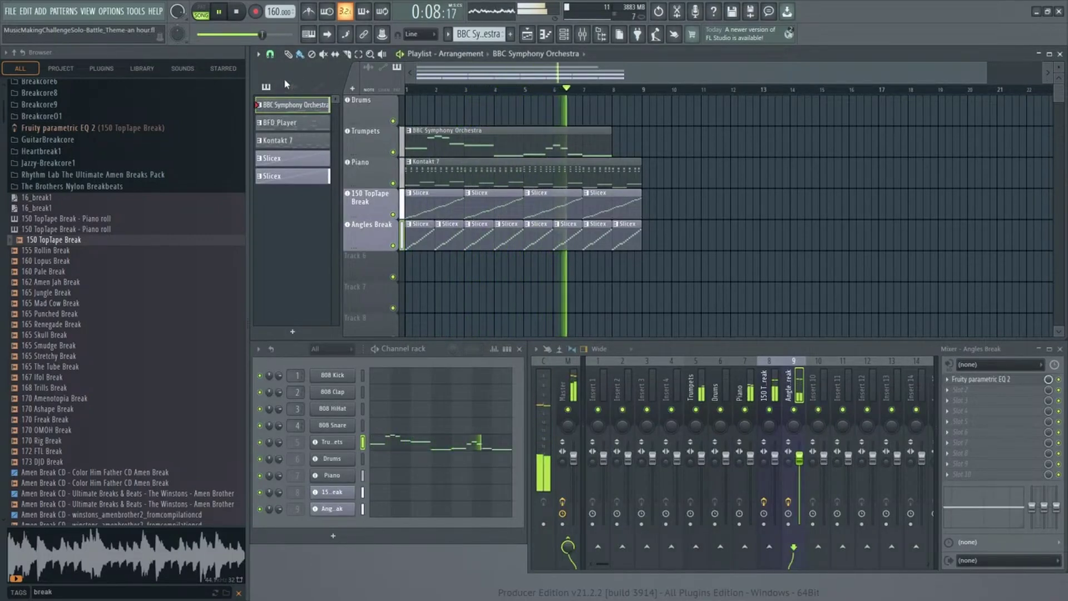
Rework bars 5 to 7 of the trumpet melody and add a full-bar B5 in bar 8 to complete it
{"action": "double_click", "coordinate": [568, 148]}
{"action": "key", "text": "space"}
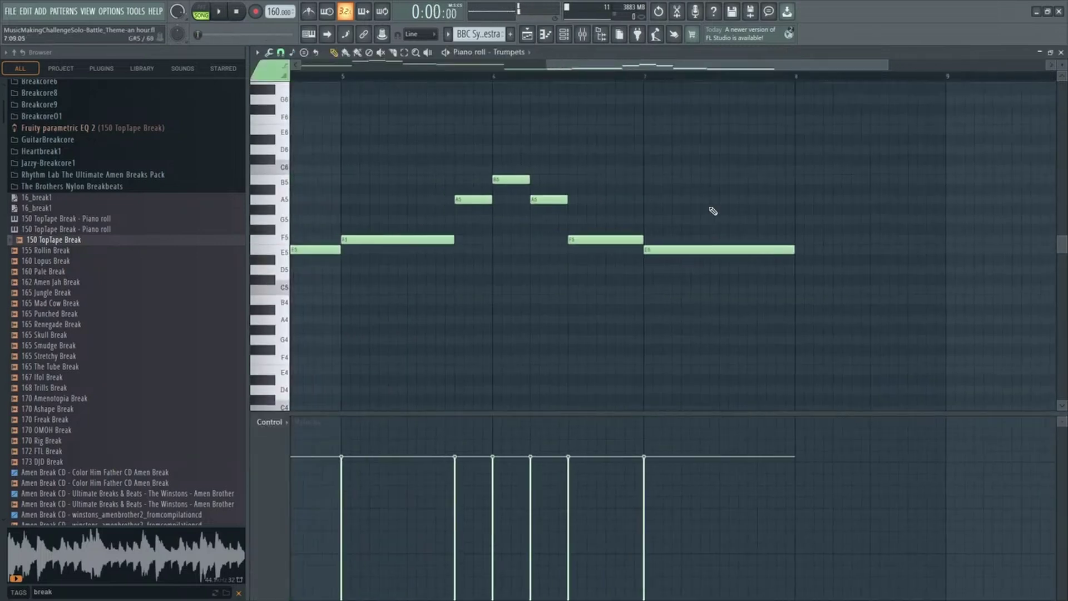
{"action": "key", "text": "space"}
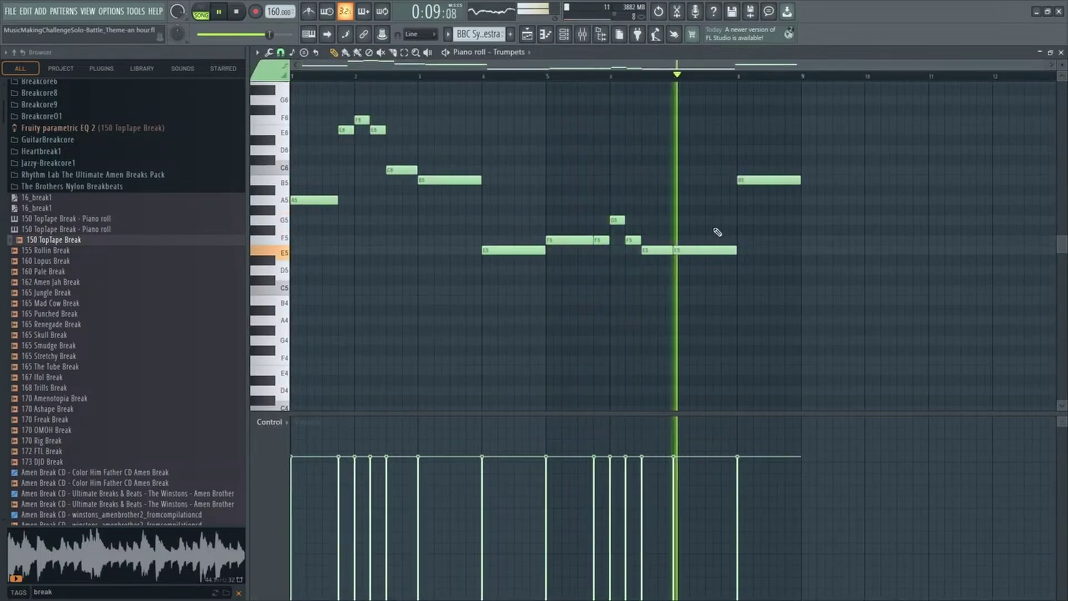
{"action": "key", "text": "F7"}
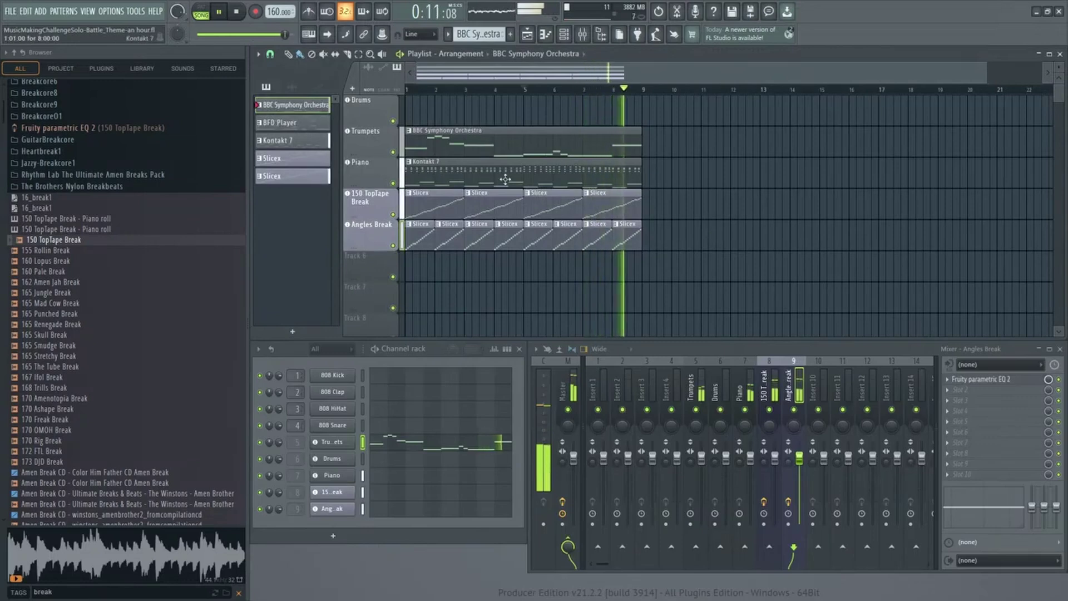
Find Kontakt among the plugins for new Singer and Choir tracks and add Fruity Reeverb 2 to the Trumpets mixer track
{"action": "left_click", "coordinate": [239, 593]}
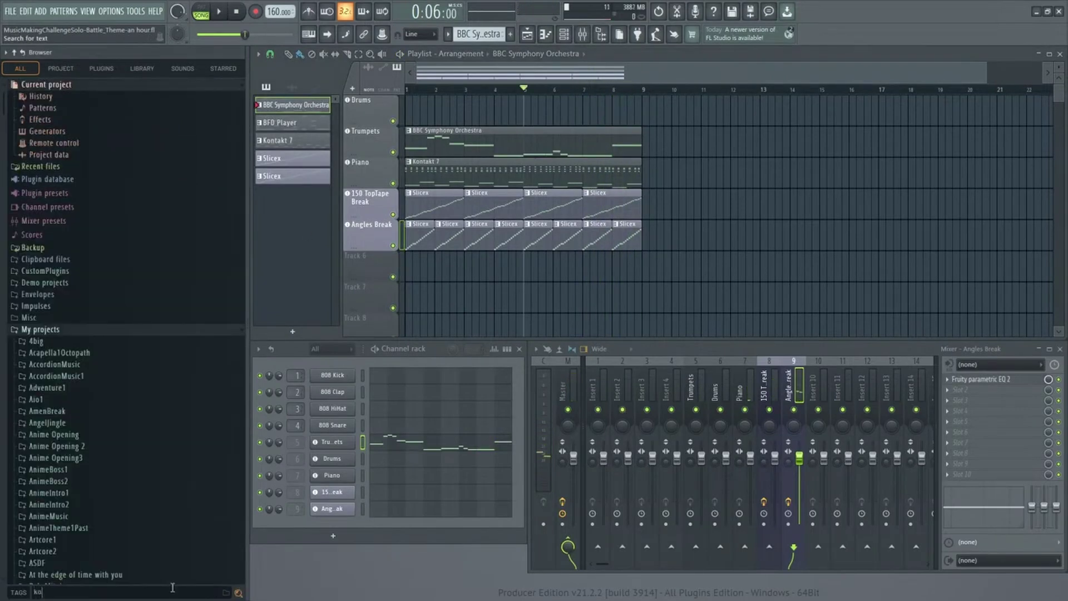
{"action": "left_click", "coordinate": [101, 67]}
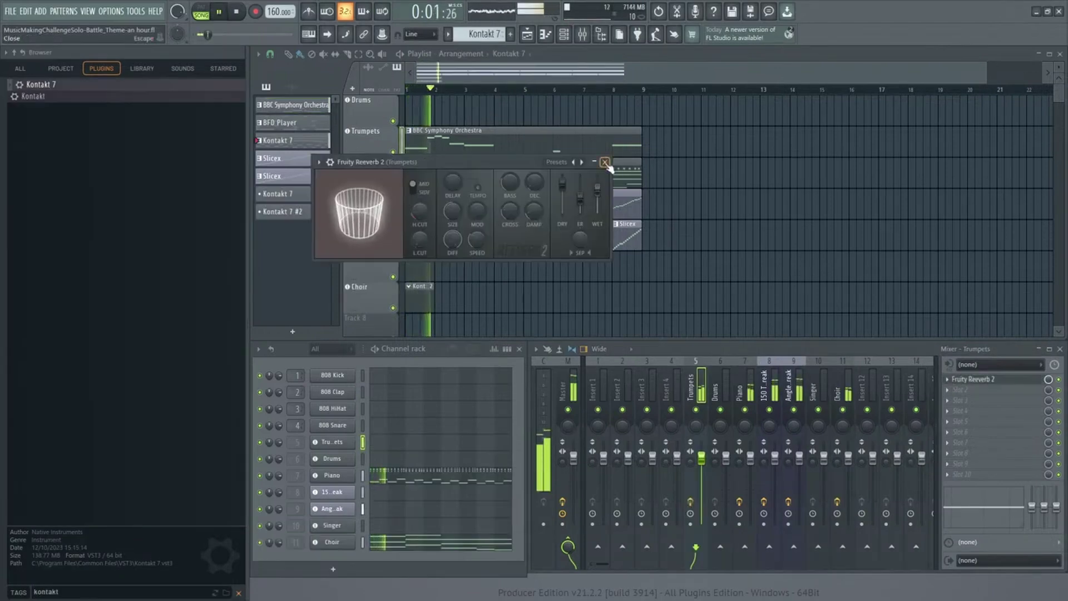
{"action": "left_click", "coordinate": [605, 162]}
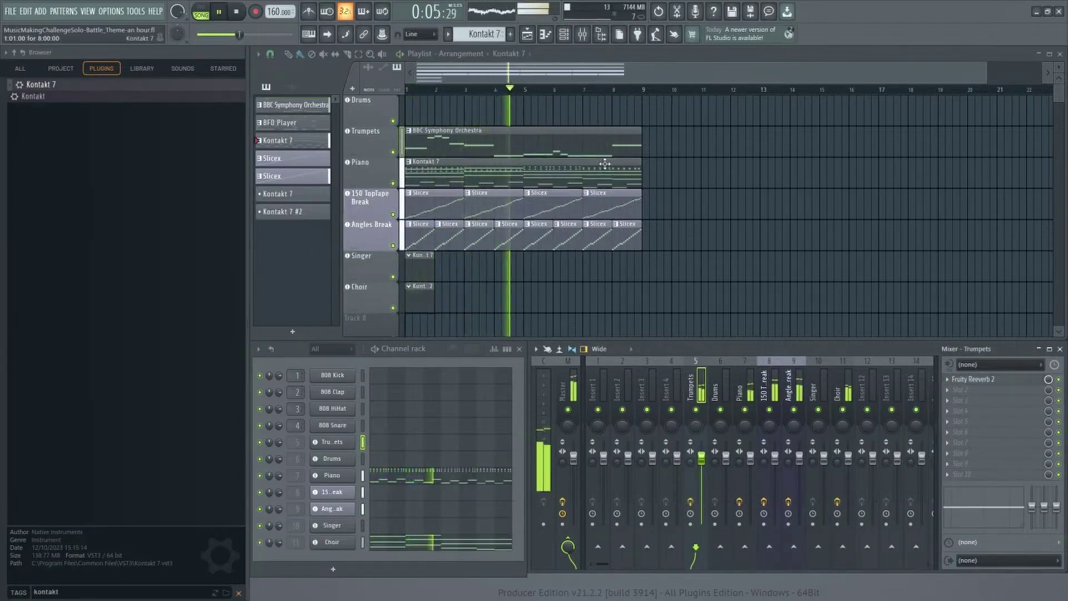
{"action": "left_click", "coordinate": [365, 209]}
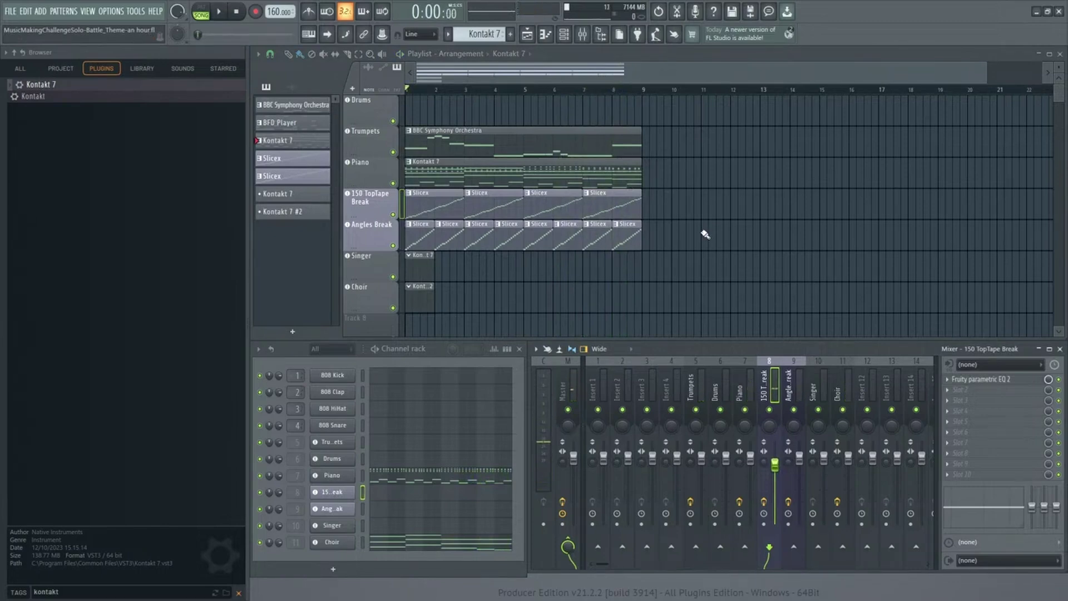
Open the Singer pattern in the piano roll and place a full-bar B5 note in bar 1
{"action": "double_click", "coordinate": [421, 255]}
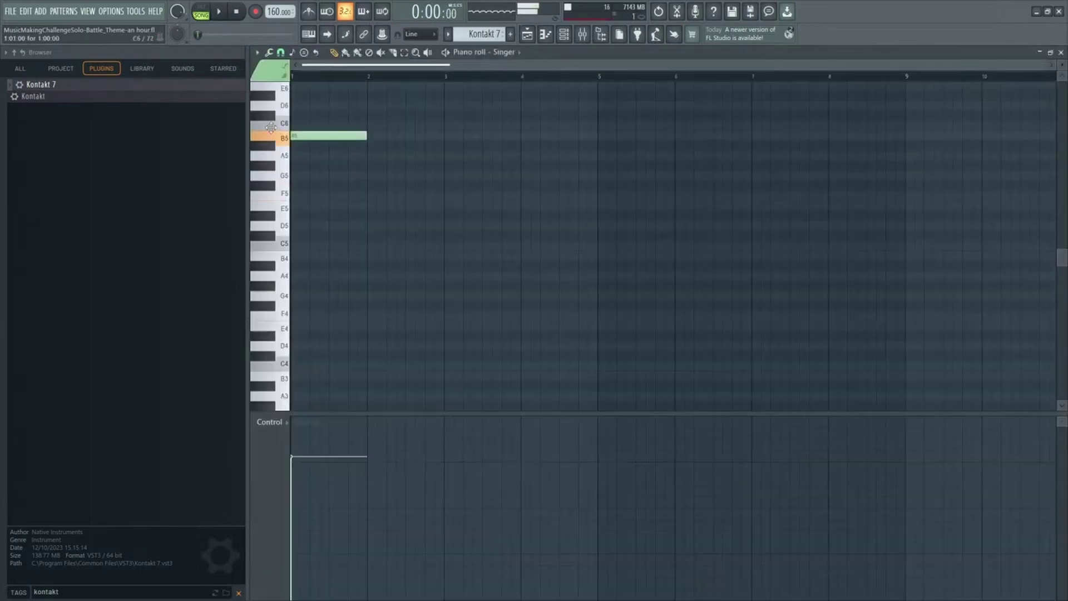
{"action": "scroll", "coordinate": [616, 303], "scroll_direction": "up", "scroll_amount": 3}
{"action": "key", "text": "space"}
{"action": "key", "text": "Escape"}
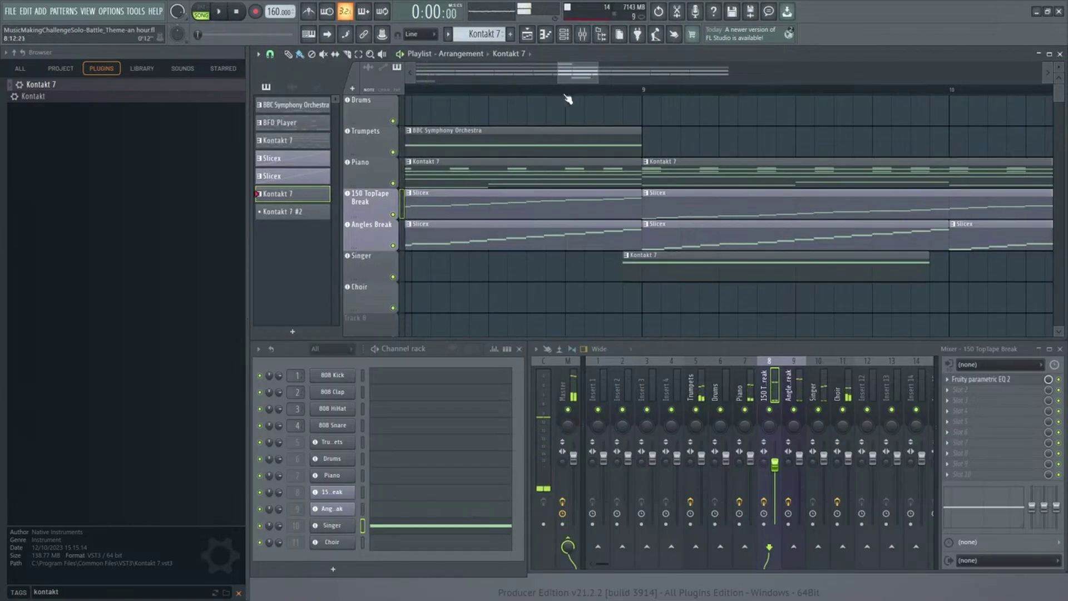
Continue the singer melody with a full-bar C6 in bar 2 and write further notes through the phrase
{"action": "double_click", "coordinate": [669, 255]}
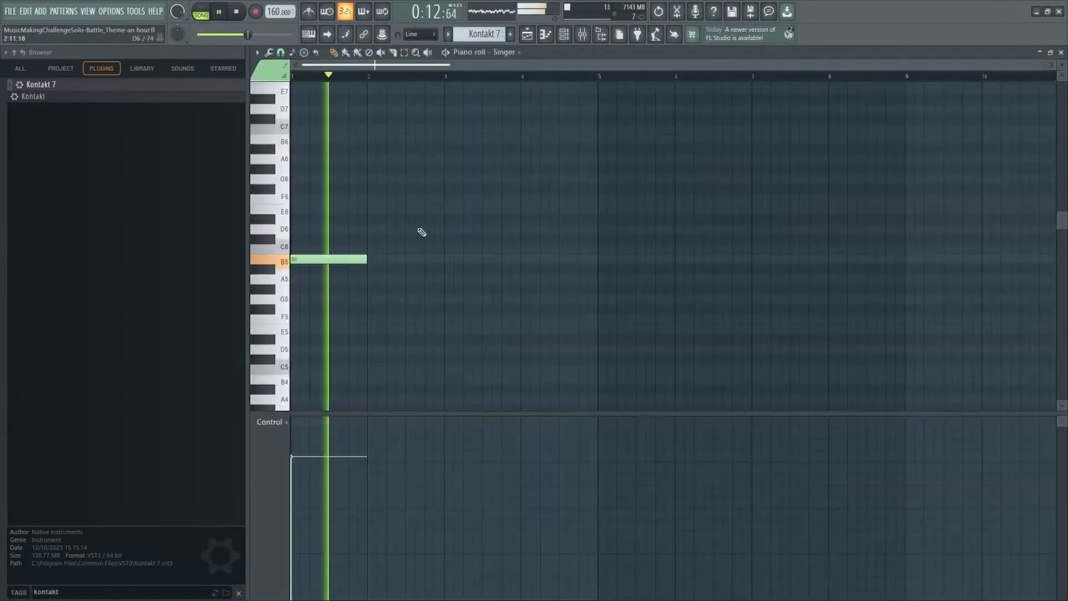
{"action": "key", "text": "space"}
{"action": "left_click", "coordinate": [368, 229]}
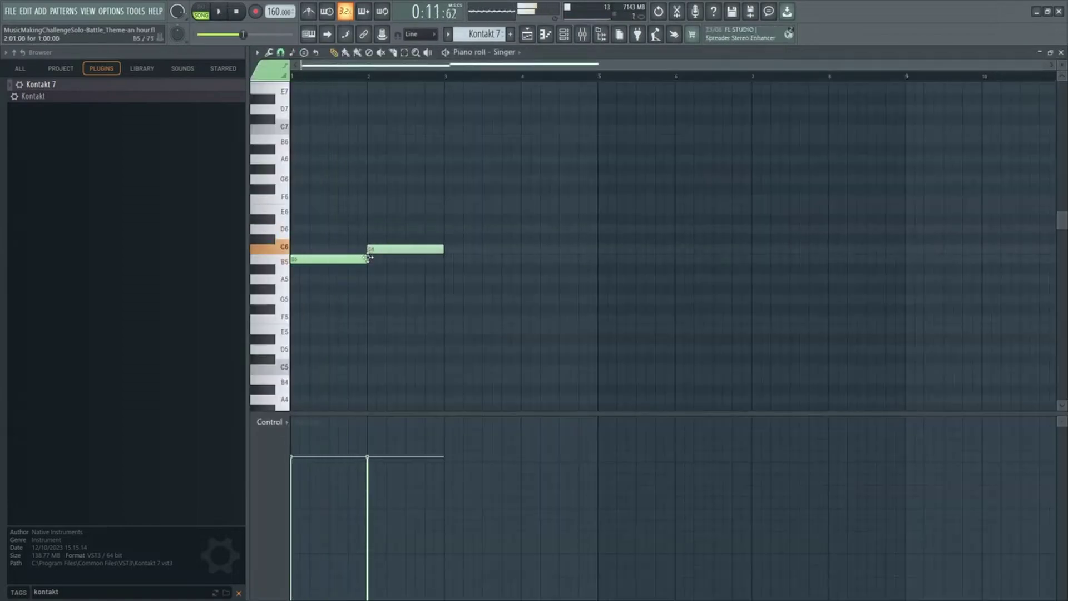
{"action": "key", "text": "space"}
{"action": "key", "text": "Escape"}
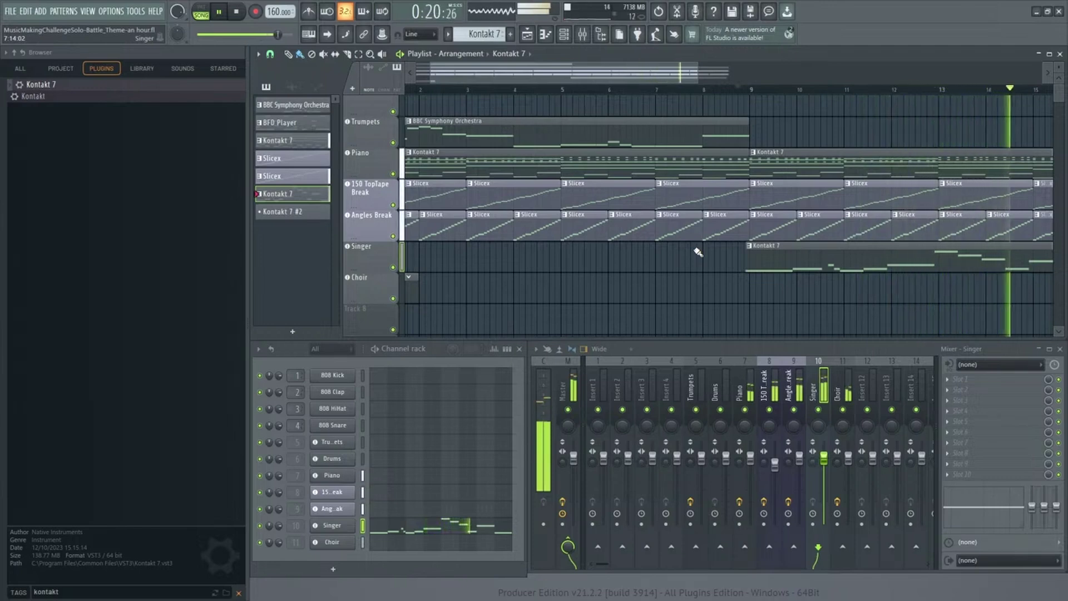
Make the opening piano clip unique and clear the Choir notes from the new Kontakt 7 #3 pattern
{"action": "scroll", "coordinate": [877, 223], "scroll_direction": "down", "scroll_amount": 4}
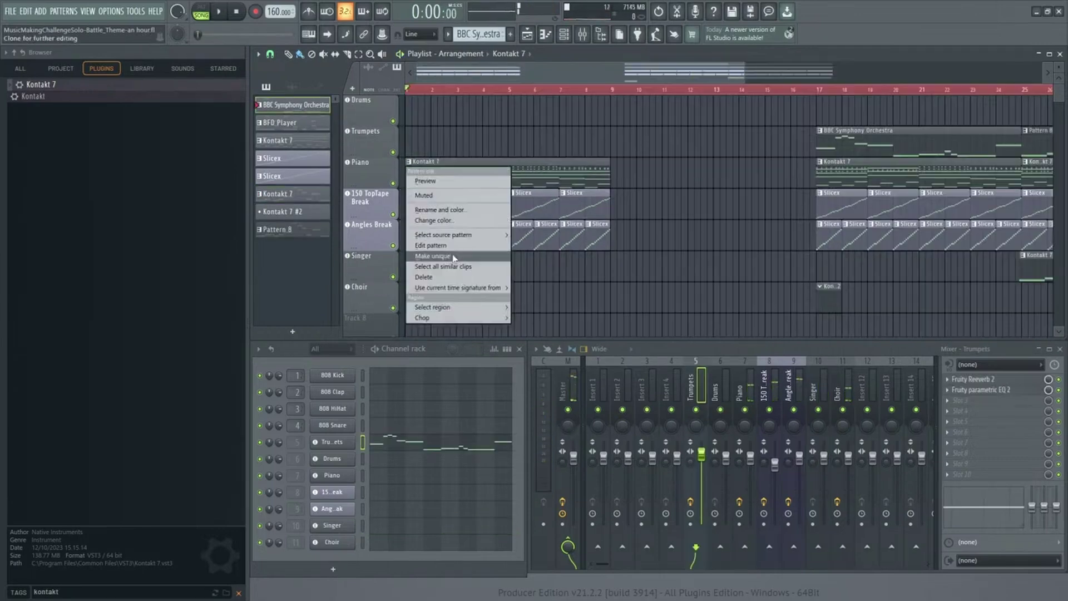
{"action": "left_click", "coordinate": [440, 191]}
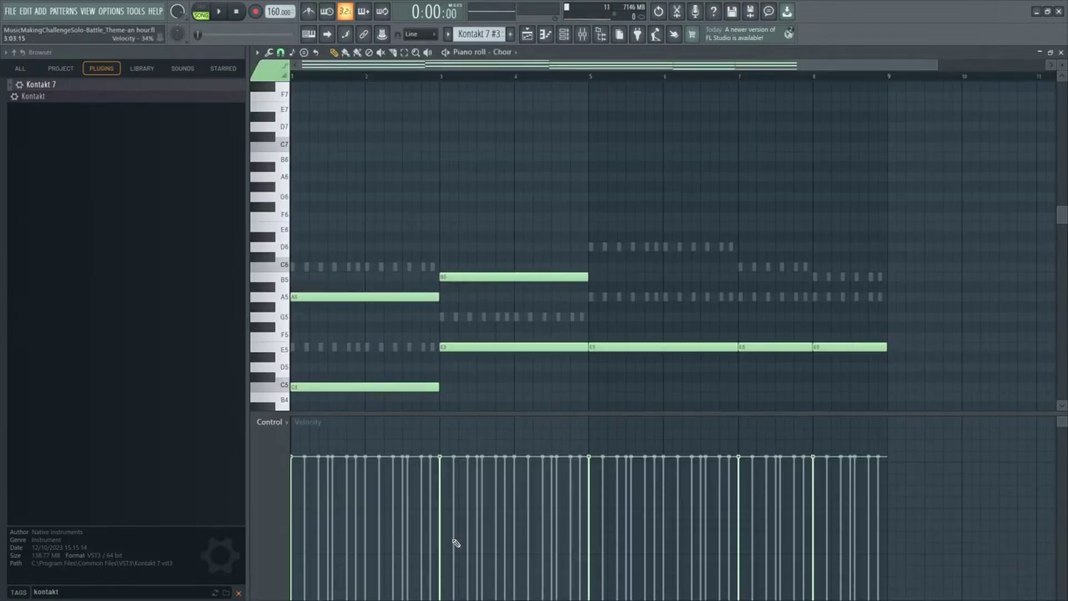
{"action": "key", "text": "ctrl+a"}
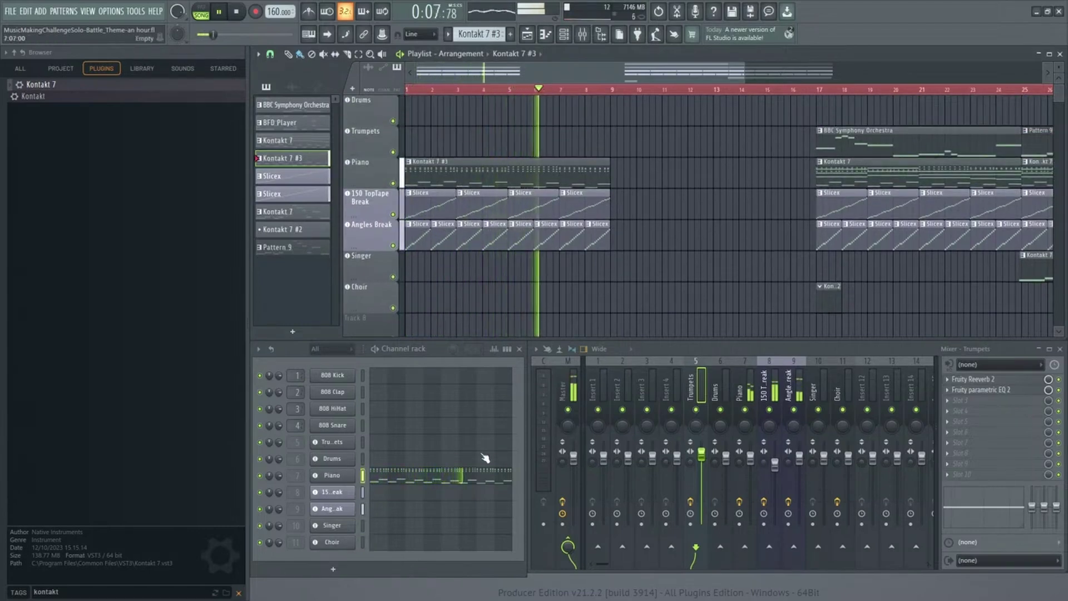
Delete the repeated piano chords in bars 1 to 4 of Kontakt 7 #3, keeping the first chord of each two-bar change
{"action": "left_click", "coordinate": [461, 476]}
{"action": "key", "text": "space"}
{"action": "left_click_drag", "start_coordinate": [439, 241], "coordinate": [306, 137]}
{"action": "key", "text": "Delete"}
{"action": "mouse_move", "coordinate": [449, 149]}
{"action": "left_mouse_down"}
{"action": "mouse_move", "coordinate": [486, 199]}
{"action": "mouse_move", "coordinate": [582, 249]}
{"action": "mouse_move", "coordinate": [568, 227]}
{"action": "mouse_move", "coordinate": [448, 144]}
{"action": "left_mouse_up"}
{"action": "scroll", "coordinate": [616, 136], "scroll_direction": "down", "scroll_amount": 1}
{"action": "key", "text": "Delete"}
Delete the repeated piano chords in bars 5 to 8, keeping only the first hit at bars 5, 7 and 8
{"action": "left_click_drag", "start_coordinate": [599, 90], "coordinate": [739, 219]}
{"action": "key", "text": "Delete"}
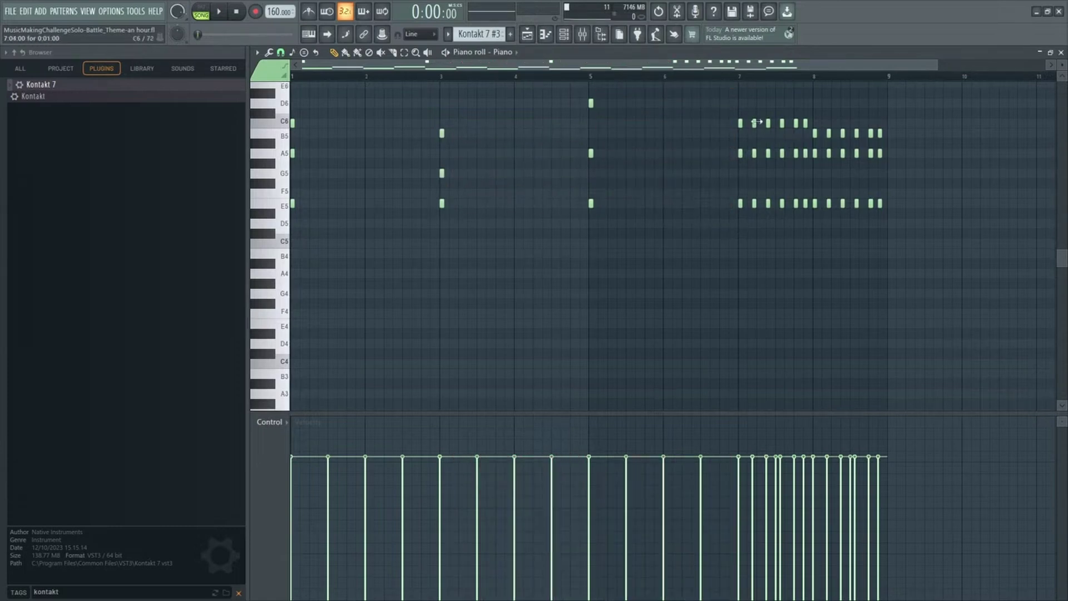
{"action": "left_click_drag", "start_coordinate": [747, 110], "coordinate": [816, 215]}
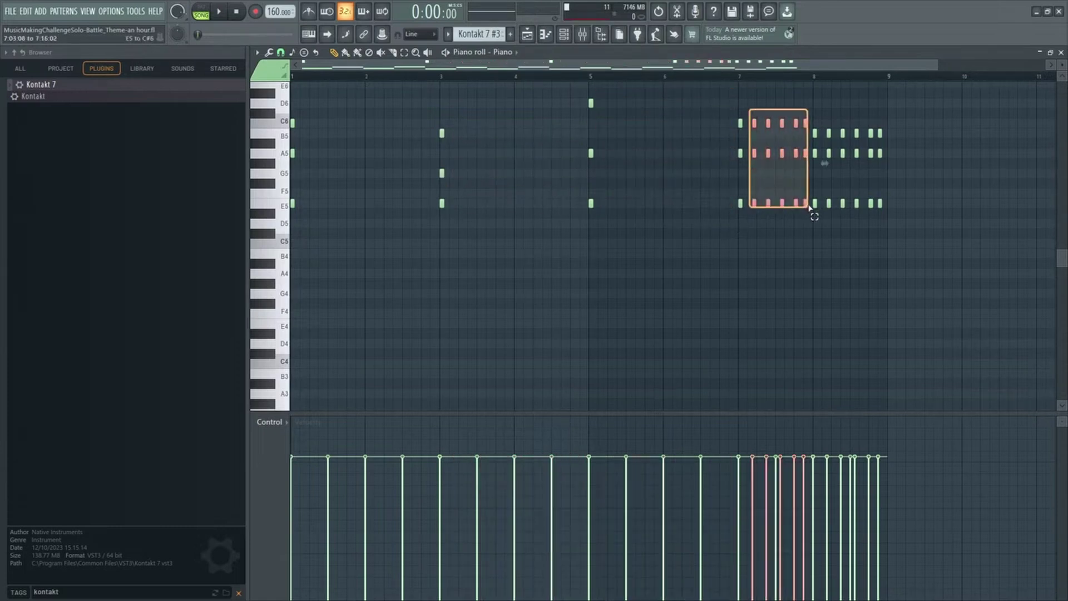
{"action": "key", "text": "Delete"}
{"action": "left_click_drag", "start_coordinate": [932, 237], "coordinate": [827, 121]}
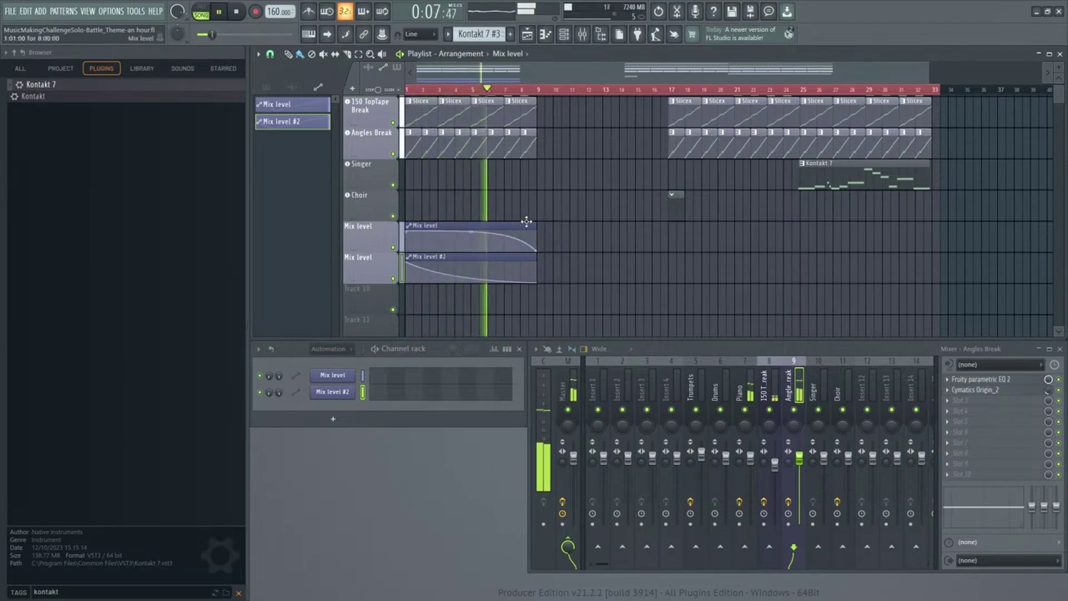
Select all clips of the later section in the playlist and move them earlier, close behind the intro
{"action": "scroll", "coordinate": [504, 219], "scroll_direction": "up", "scroll_amount": 3}
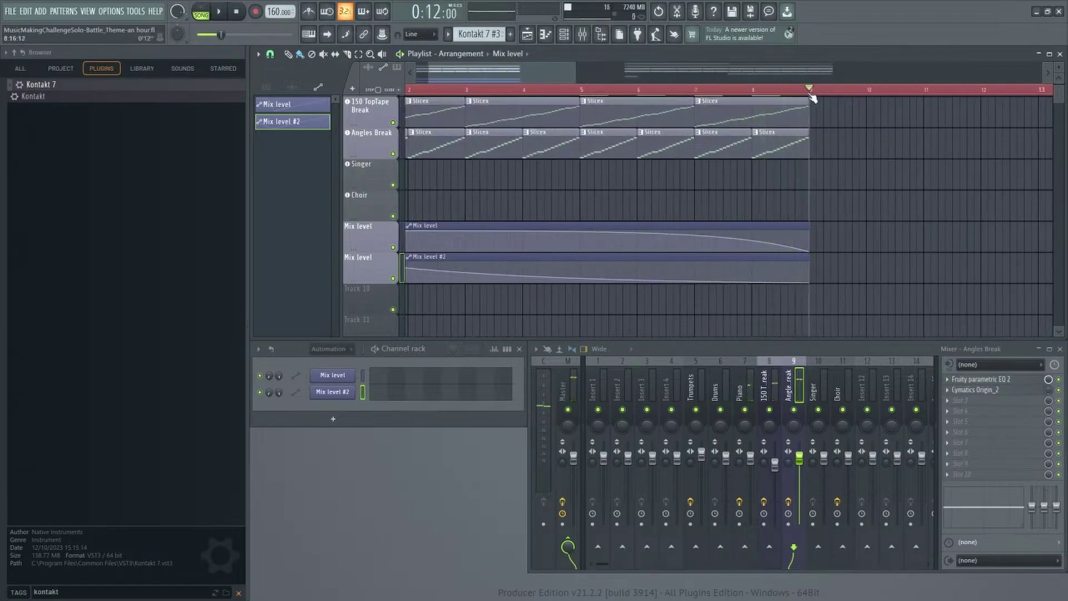
{"action": "scroll", "coordinate": [704, 251], "scroll_direction": "up", "scroll_amount": 2}
{"action": "scroll", "coordinate": [703, 251], "scroll_direction": "down", "scroll_amount": 5}
{"action": "left_click_drag", "start_coordinate": [916, 310], "coordinate": [625, 108]}
{"action": "scroll", "coordinate": [707, 219], "scroll_direction": "up", "scroll_amount": 3}
{"action": "left_click_drag", "start_coordinate": [862, 147], "coordinate": [615, 147]}
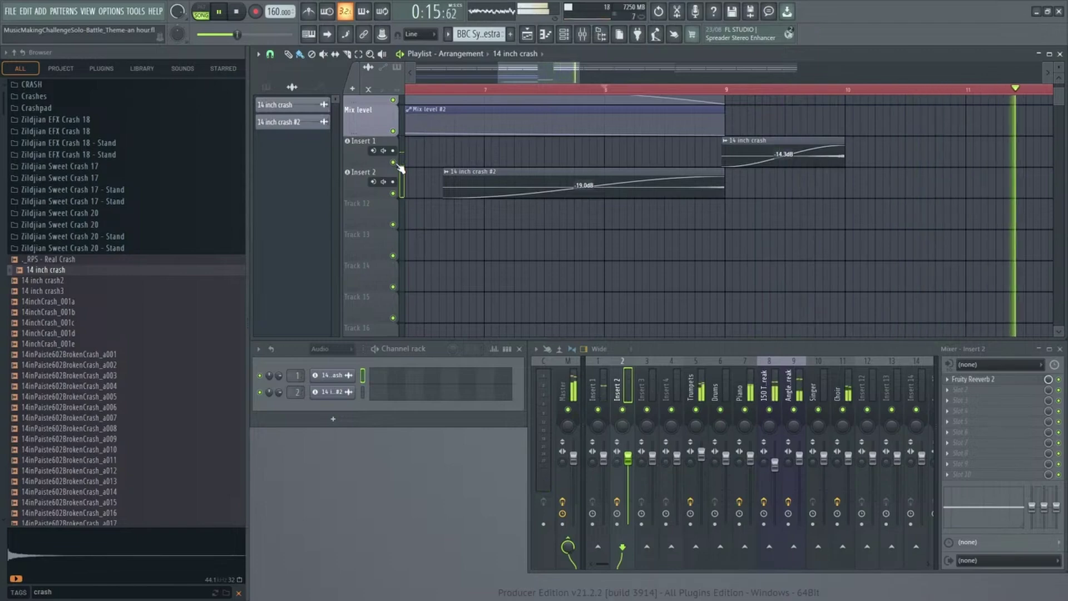
Lengthen the selected piano chords of Kontakt 7 #3 to two bars each
{"action": "scroll", "coordinate": [699, 208], "scroll_direction": "down", "scroll_amount": 3}
{"action": "scroll", "coordinate": [679, 208], "scroll_direction": "up", "scroll_amount": 5}
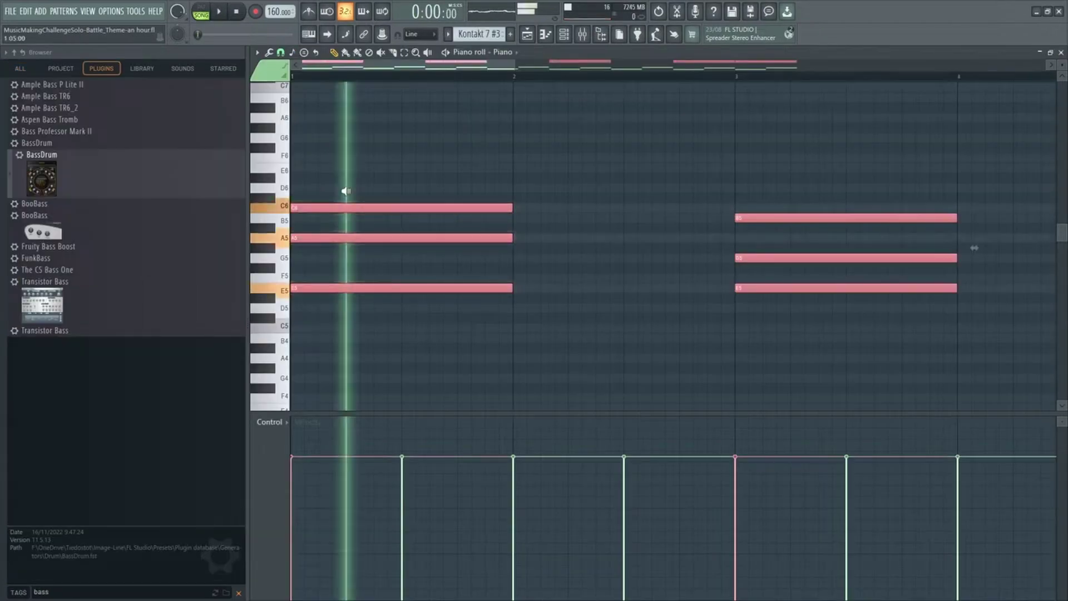
{"action": "left_click_drag", "start_coordinate": [511, 207], "coordinate": [728, 208]}
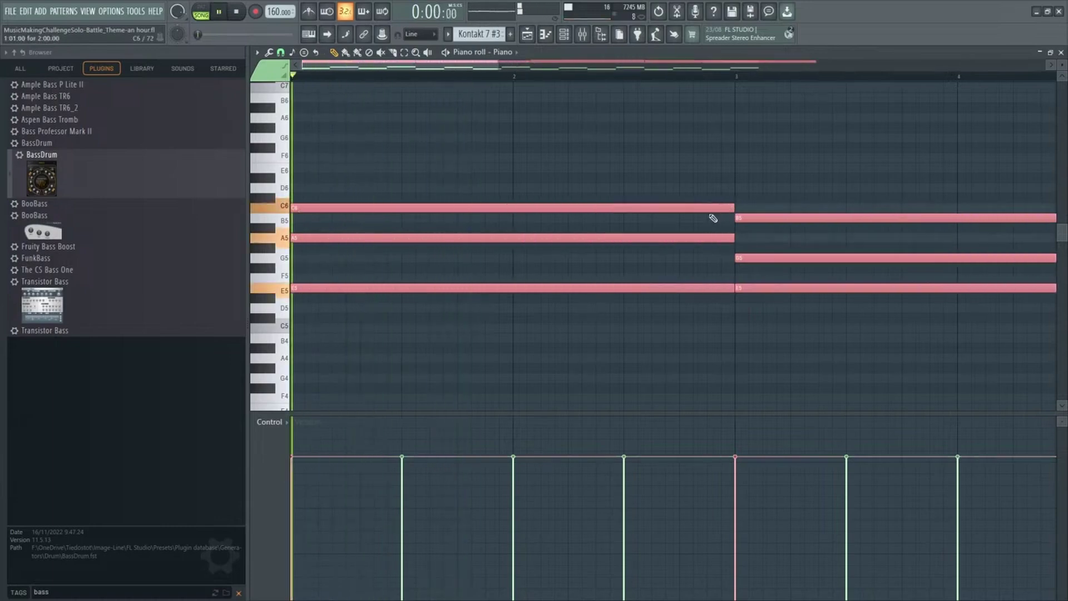
{"action": "scroll", "coordinate": [603, 232], "scroll_direction": "down", "scroll_amount": 3, "text": "ctrl"}
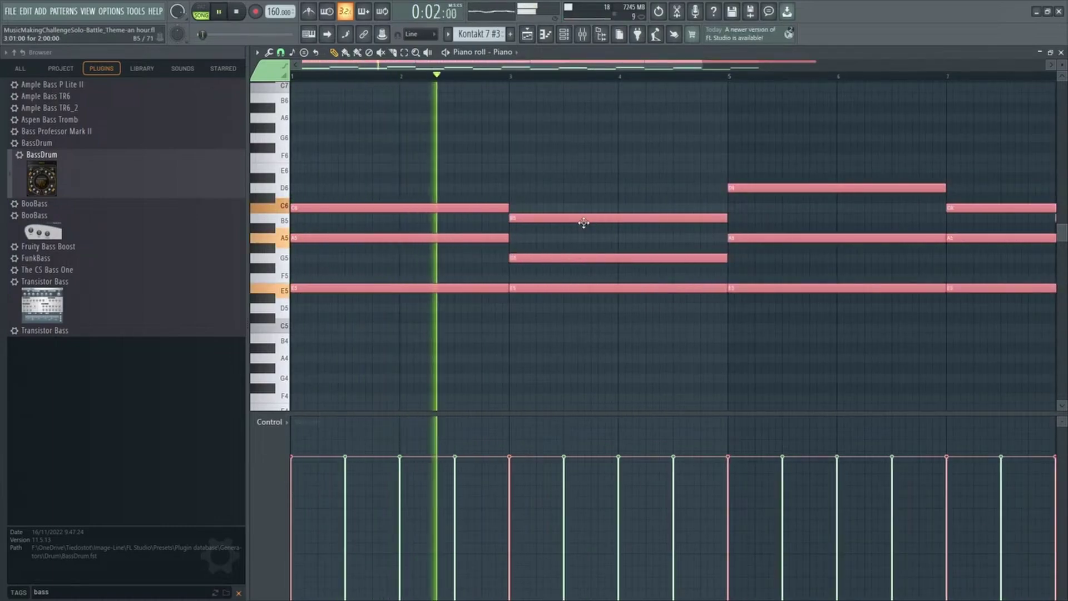
Select the low bass notes of Kontakt 7 #3 and lower their velocity slightly
{"action": "scroll", "coordinate": [589, 229], "scroll_direction": "down", "scroll_amount": 8}
{"action": "scroll", "coordinate": [584, 219], "scroll_direction": "down", "scroll_amount": 3, "text": "ctrl"}
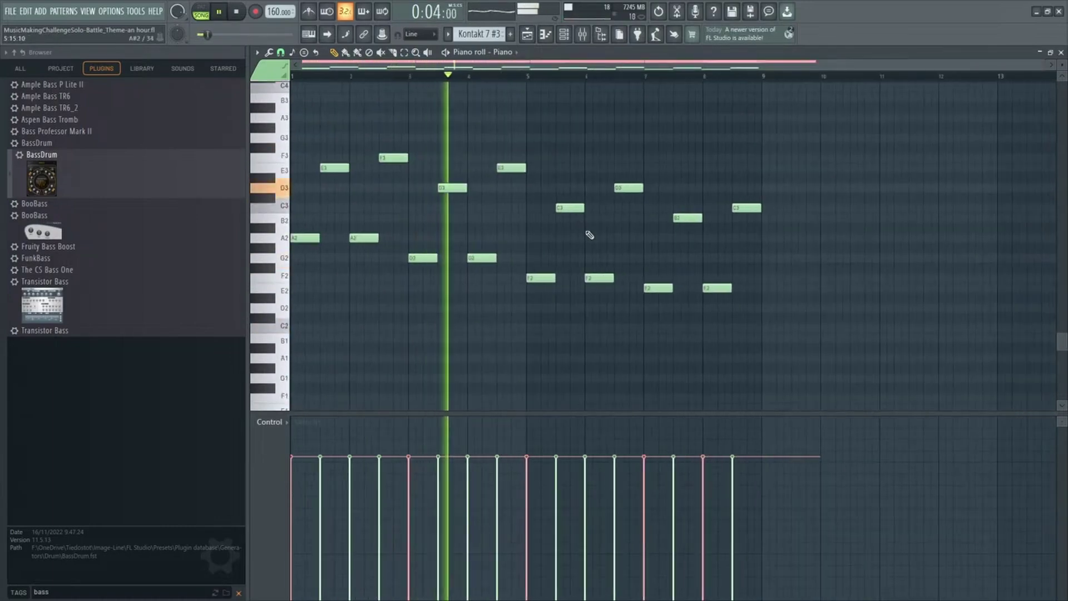
{"action": "key", "text": "ctrl+a"}
{"action": "scroll", "coordinate": [389, 184], "scroll_direction": "up", "scroll_amount": 10}
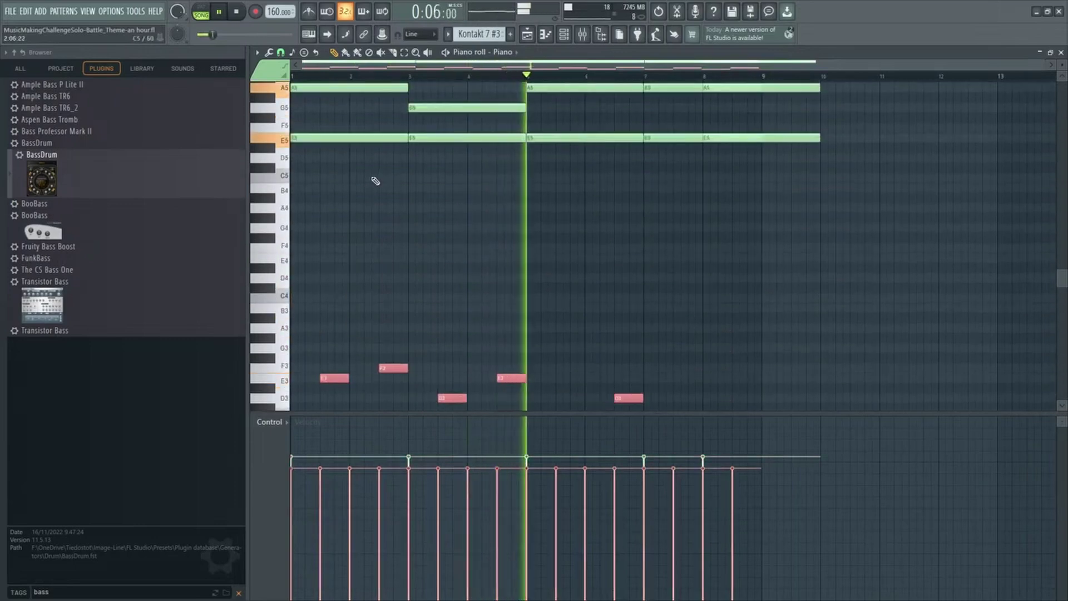
{"action": "key", "text": "space"}
{"action": "scroll", "coordinate": [352, 300], "scroll_direction": "up", "scroll_amount": 3, "text": "ctrl"}
{"action": "scroll", "coordinate": [575, 260], "scroll_direction": "up", "scroll_amount": 2}
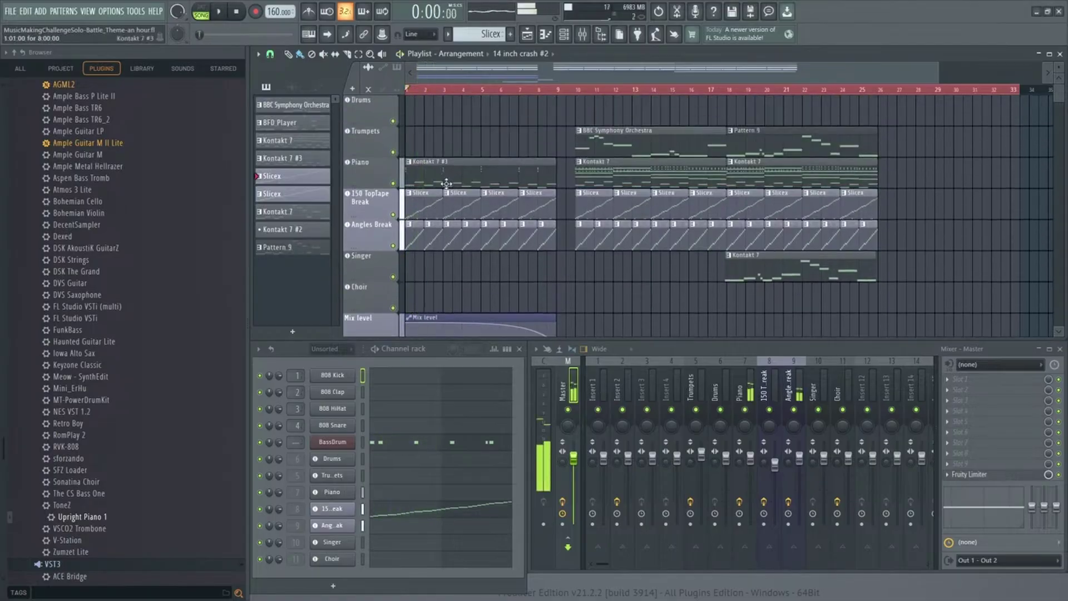
Shorten the long A6 note in bar 1 of the piano pattern and add a rising run of four short notes up to C7
{"action": "left_click", "coordinate": [433, 499]}
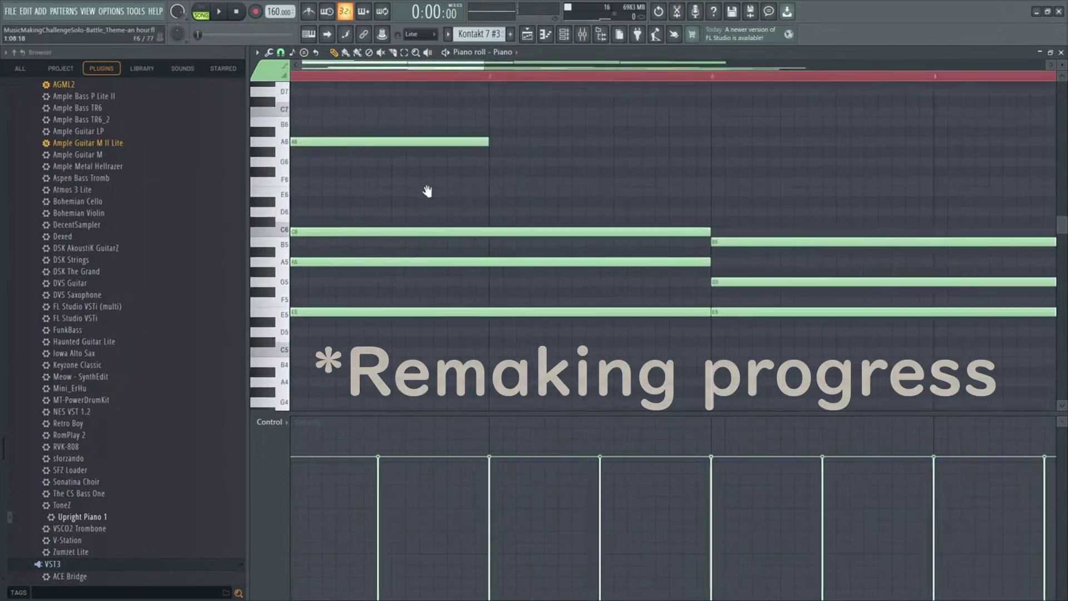
{"action": "left_click_drag", "start_coordinate": [488, 143], "coordinate": [341, 137]}
{"action": "left_click", "coordinate": [388, 153]}
{"action": "left_click", "coordinate": [416, 143]}
{"action": "left_click", "coordinate": [444, 126]}
{"action": "left_click", "coordinate": [472, 109]}
{"action": "scroll", "coordinate": [501, 134], "scroll_direction": "up", "scroll_amount": 2}
Fill bar 2 of the piano melody with quarter-bar D7, C7, B6 and G6 notes
{"action": "left_click", "coordinate": [499, 133]}
{"action": "key", "text": "space"}
{"action": "left_click_drag", "start_coordinate": [512, 133], "coordinate": [540, 133]}
{"action": "key", "text": "space"}
{"action": "left_click", "coordinate": [551, 154]}
{"action": "left_click", "coordinate": [607, 163]}
{"action": "scroll", "coordinate": [612, 167], "scroll_direction": "right", "scroll_amount": 3}
{"action": "left_click", "coordinate": [496, 178]}
Try a half-bar F6 at the start of bar 3 and replace it with a longer E6 note
{"action": "left_click", "coordinate": [548, 197]}
{"action": "left_click_drag", "start_coordinate": [595, 197], "coordinate": [652, 197]}
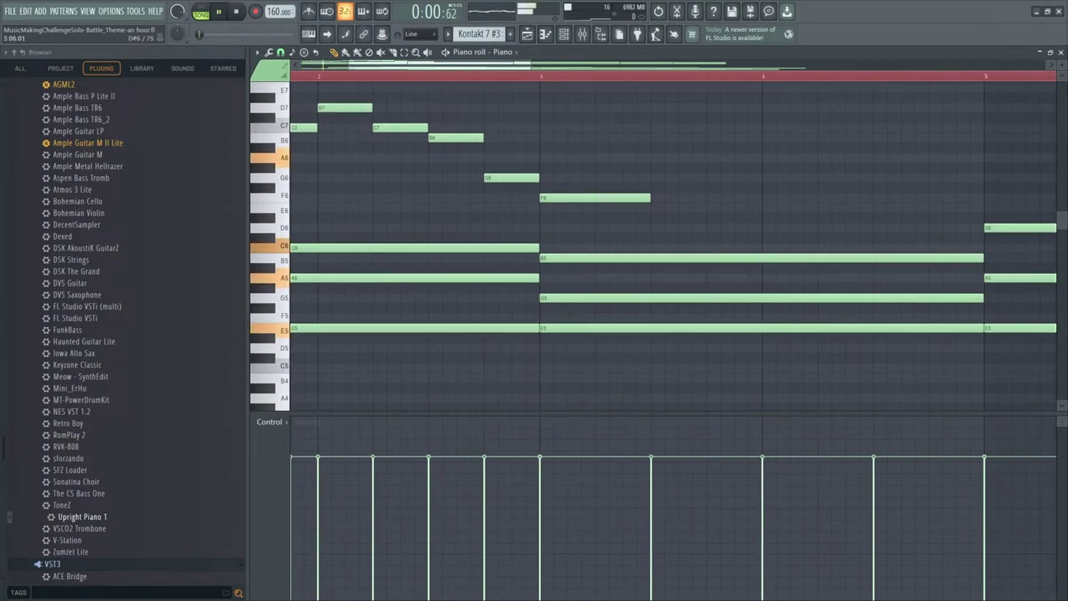
{"action": "scroll", "coordinate": [835, 198], "scroll_direction": "up", "scroll_amount": 3}
{"action": "key", "text": "space"}
{"action": "left_click_drag", "start_coordinate": [539, 268], "coordinate": [646, 281]}
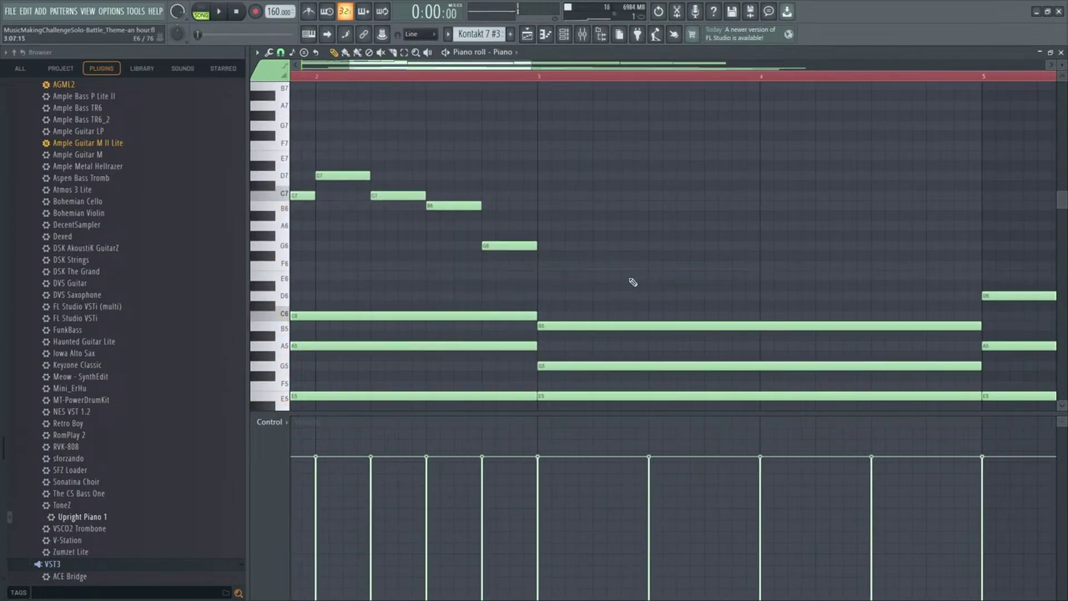
{"action": "key", "text": "space"}
{"action": "scroll", "coordinate": [547, 224], "scroll_direction": "down", "scroll_amount": 3}
{"action": "scroll", "coordinate": [547, 224], "scroll_direction": "right", "scroll_amount": 3}
{"action": "key", "text": "space"}
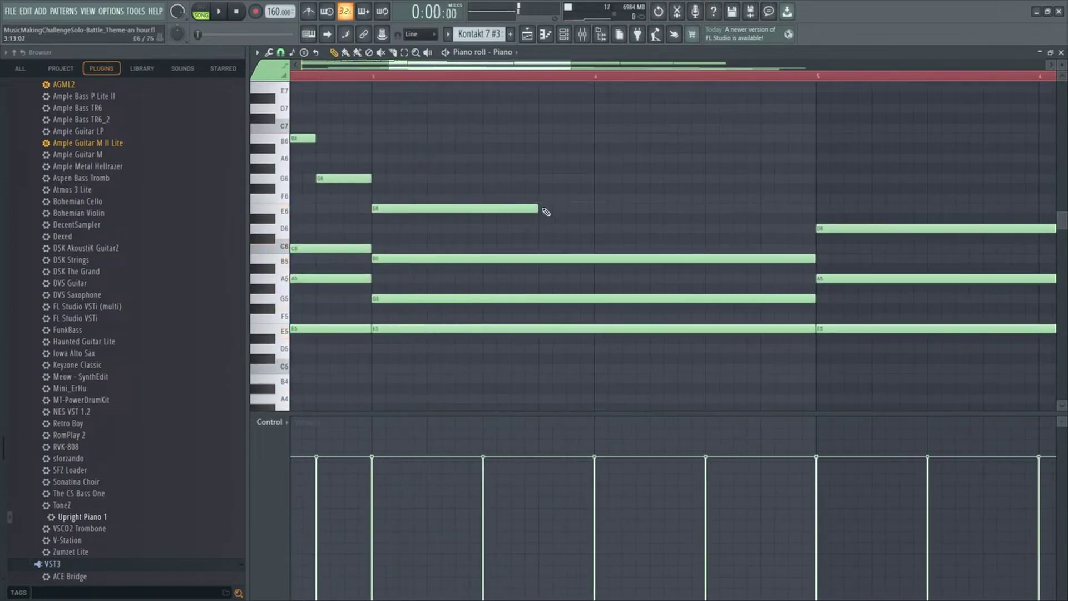
Shorten the bar 3 E6 to a half bar and continue through bar 4 with D6, E6, F6, E6 and D6
{"action": "scroll", "coordinate": [644, 235], "scroll_direction": "down", "scroll_amount": 3}
{"action": "left_click_drag", "start_coordinate": [587, 199], "coordinate": [618, 206]}
{"action": "key", "text": "space"}
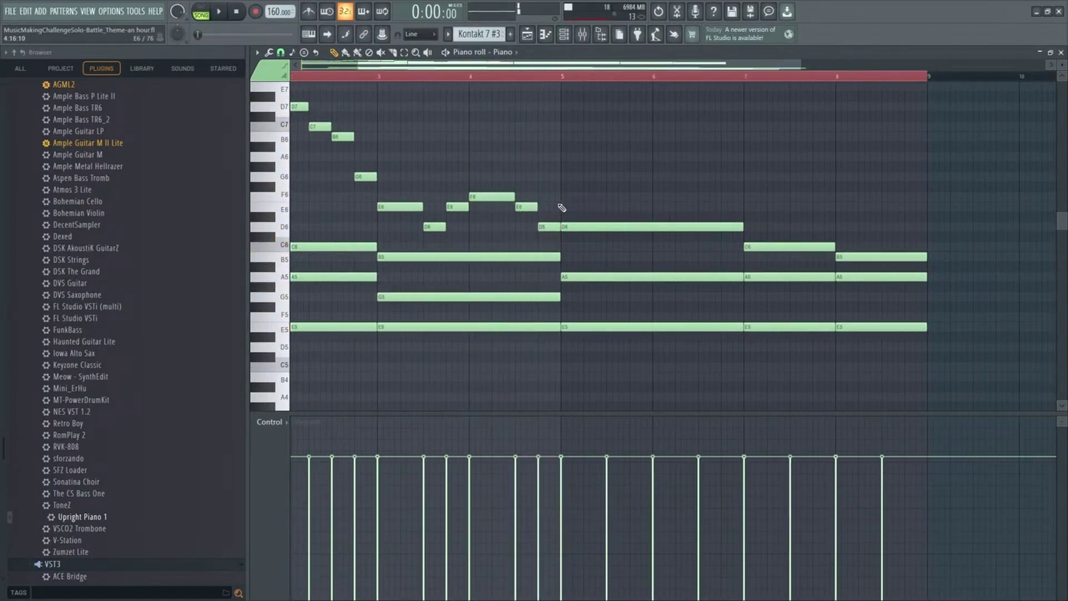
Rewrite bar 4 as quarter-bar G6, F6, E6 and D6 notes and start bar 5 with half-bar E6 and C6 notes
{"action": "scroll", "coordinate": [482, 221], "scroll_direction": "up", "scroll_amount": 3}
{"action": "key", "text": "space"}
{"action": "left_click_drag", "start_coordinate": [416, 210], "coordinate": [417, 200]}
{"action": "left_click", "coordinate": [478, 231]}
{"action": "left_click", "coordinate": [521, 250]}
{"action": "left_click", "coordinate": [562, 230]}
{"action": "left_click_drag", "start_coordinate": [596, 230], "coordinate": [638, 229]}
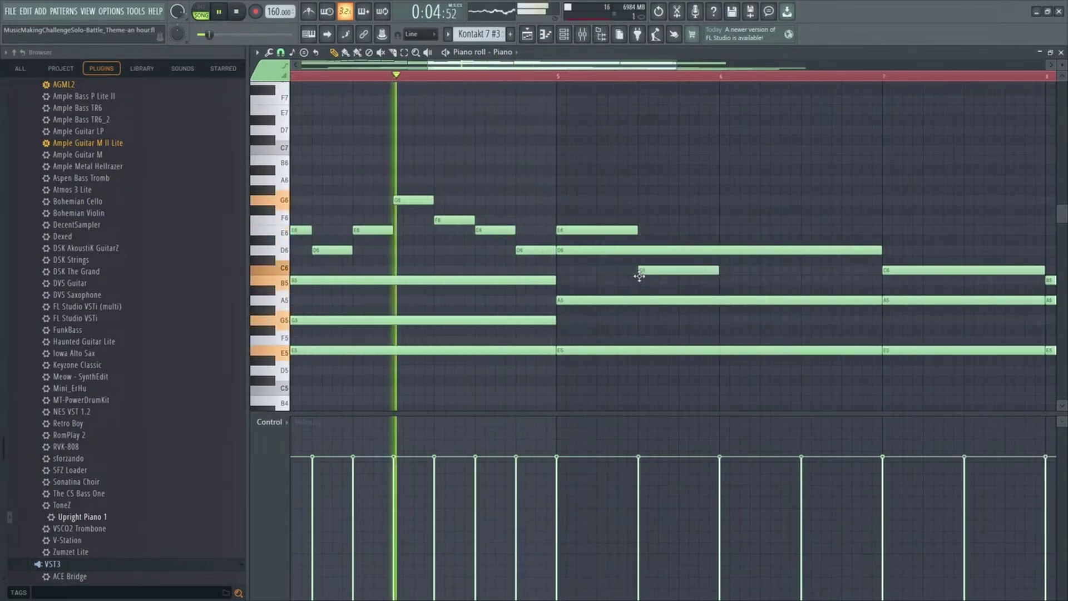
Extend the E6 starting bar 5 to three quarters of a bar and follow it with an equally long C6
{"action": "scroll", "coordinate": [678, 238], "scroll_direction": "down", "scroll_amount": 2}
{"action": "scroll", "coordinate": [555, 279], "scroll_direction": "up", "scroll_amount": 3}
{"action": "scroll", "coordinate": [649, 227], "scroll_direction": "down", "scroll_amount": 2}
{"action": "scroll", "coordinate": [628, 222], "scroll_direction": "up", "scroll_amount": 1}
{"action": "right_click", "coordinate": [624, 216]}
{"action": "key", "text": "space"}
{"action": "left_click", "coordinate": [685, 250]}
{"action": "left_click_drag", "start_coordinate": [788, 222], "coordinate": [753, 215]}
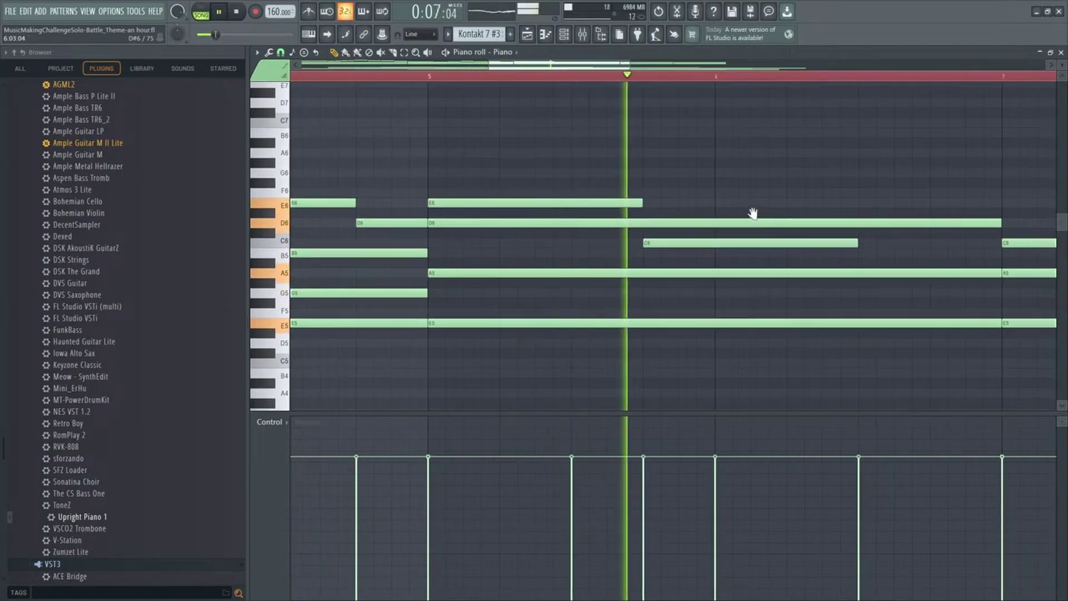
Finish bar 6 of the piano melody with quarter-bar B5 and C6 notes after the three-quarter-bar C6
{"action": "key", "text": "space"}
{"action": "left_click_drag", "start_coordinate": [858, 244], "coordinate": [706, 233]}
{"action": "scroll", "coordinate": [789, 233], "scroll_direction": "right", "scroll_amount": 3}
{"action": "scroll", "coordinate": [632, 258], "scroll_direction": "up", "scroll_amount": 1}
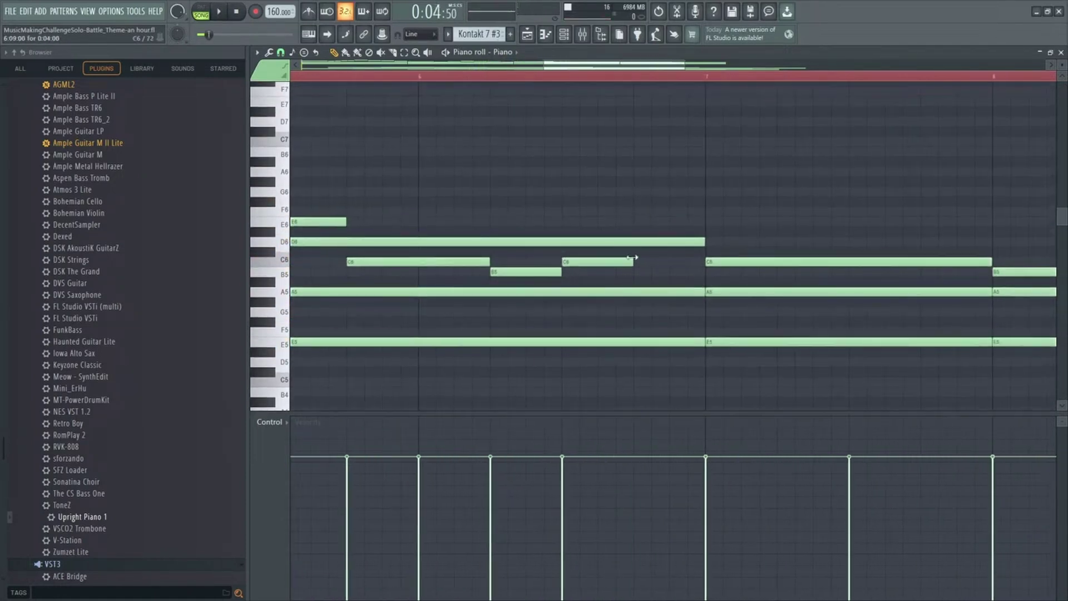
{"action": "left_click", "coordinate": [369, 82]}
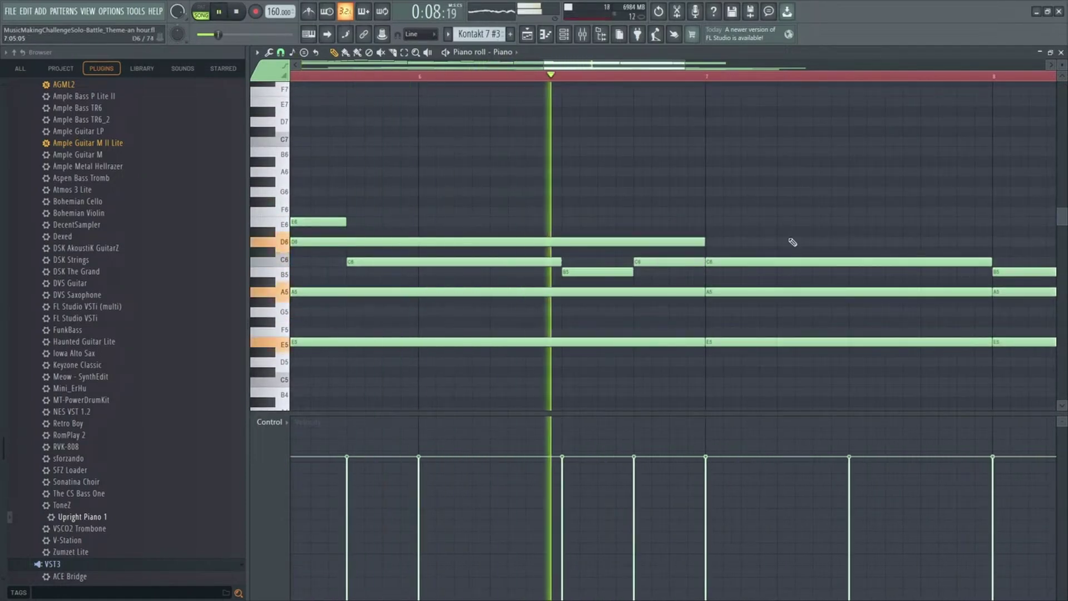
Fill bar 7 of the piano part with rapidly repeated C7 notes, chopping the sixteenths into 32nd notes and duplicating them
{"action": "key", "text": "space"}
{"action": "scroll", "coordinate": [594, 168], "scroll_direction": "right", "scroll_amount": 2}
{"action": "scroll", "coordinate": [594, 168], "scroll_direction": "up", "scroll_amount": 1}
{"action": "left_click", "coordinate": [594, 167]}
{"action": "scroll", "coordinate": [624, 176], "scroll_direction": "right", "scroll_amount": 2}
{"action": "scroll", "coordinate": [651, 185], "scroll_direction": "up", "scroll_amount": 1}
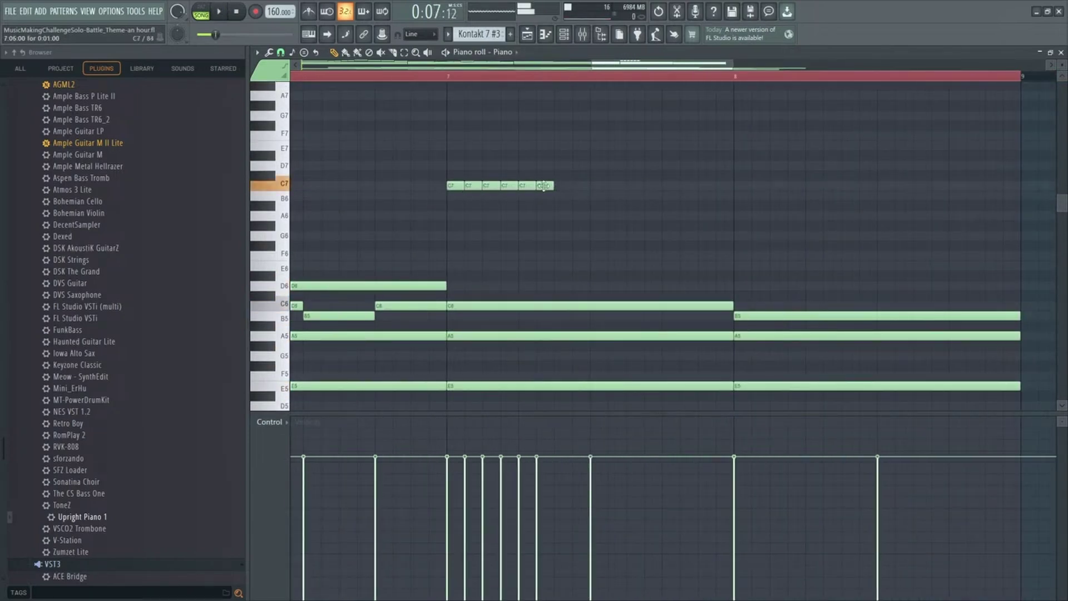
{"action": "left_click_drag", "start_coordinate": [625, 206], "coordinate": [442, 179]}
{"action": "key", "text": "ctrl+u"}
{"action": "scroll", "coordinate": [693, 196], "scroll_direction": "up", "scroll_amount": 2}
{"action": "key", "text": "ctrl+b"}
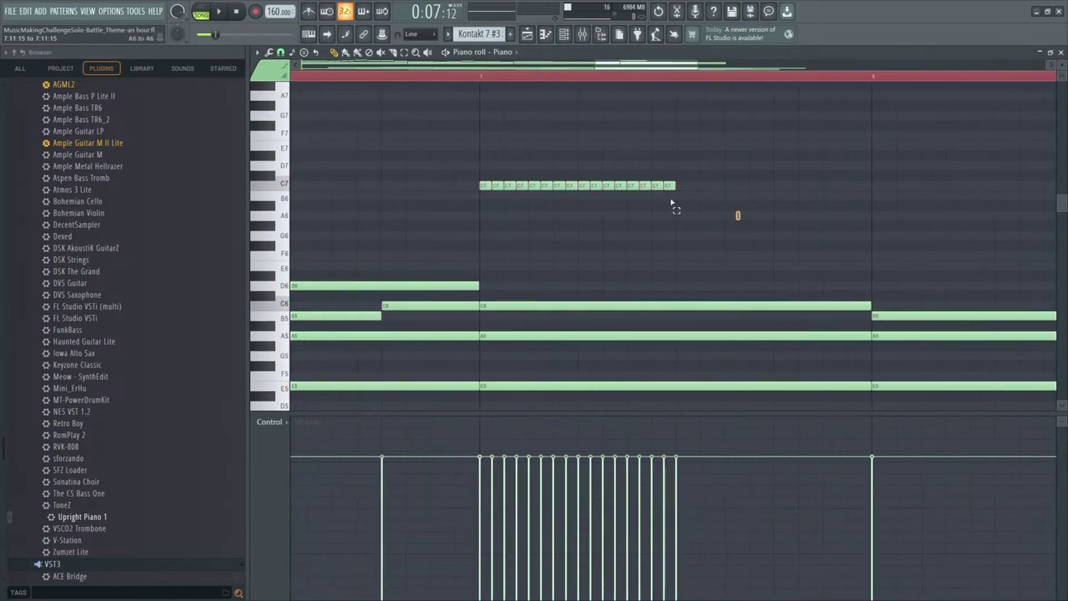
{"action": "scroll", "coordinate": [692, 197], "scroll_direction": "right", "scroll_amount": 2}
{"action": "scroll", "coordinate": [693, 196], "scroll_direction": "up", "scroll_amount": 3}
Duplicate the repeated C7 run from bar 7 into bar 8 and transpose the copy down to B6
{"action": "left_click_drag", "start_coordinate": [317, 227], "coordinate": [818, 255]}
{"action": "key", "text": "ctrl+b"}
{"action": "key", "text": "Down"}
Ramp the velocities of the repeated C7 notes in bar 7 steadily down from maximum and play the passage back
{"action": "left_click_drag", "start_coordinate": [718, 228], "coordinate": [320, 245]}
{"action": "left_click_drag", "start_coordinate": [326, 452], "coordinate": [704, 510]}
{"action": "scroll", "coordinate": [556, 291], "scroll_direction": "down", "scroll_amount": 2}
{"action": "scroll", "coordinate": [556, 291], "scroll_direction": "up", "scroll_amount": 2}
{"action": "left_click_drag", "start_coordinate": [348, 191], "coordinate": [762, 235]}
{"action": "left_click_drag", "start_coordinate": [422, 474], "coordinate": [751, 521]}
{"action": "key", "text": "space"}
{"action": "scroll", "coordinate": [663, 284], "scroll_direction": "up", "scroll_amount": 2}
{"action": "key", "text": "space"}
{"action": "scroll", "coordinate": [837, 318], "scroll_direction": "down", "scroll_amount": 2}
{"action": "scroll", "coordinate": [744, 329], "scroll_direction": "up", "scroll_amount": 2}
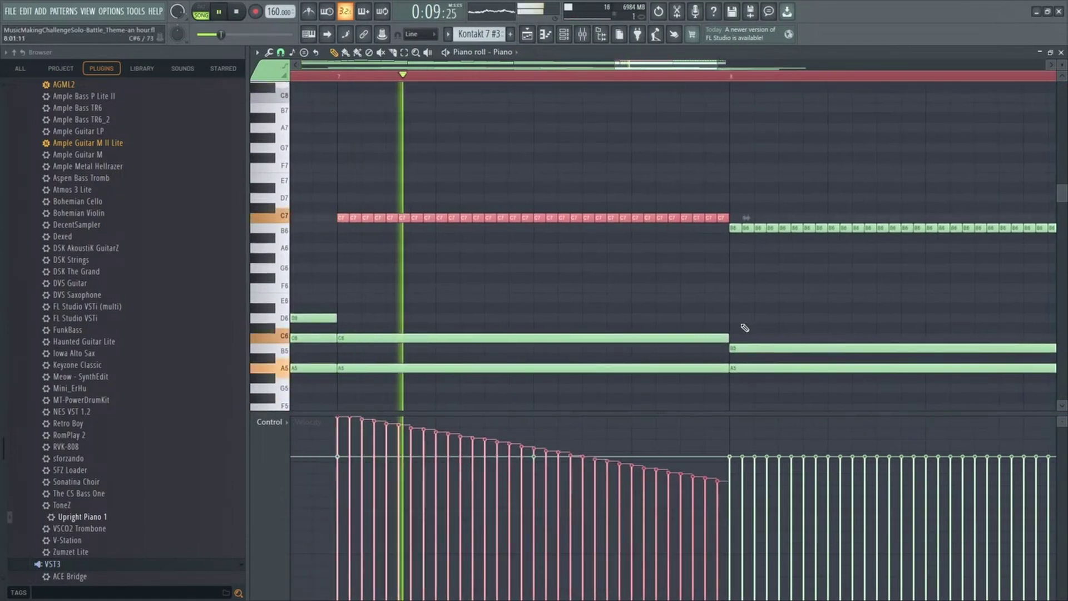
{"action": "scroll", "coordinate": [746, 334], "scroll_direction": "down", "scroll_amount": 2}
{"action": "key", "text": "space"}
Give the repeated B6 notes in bar 8 a falling velocity ramp that starts at maximum
{"action": "scroll", "coordinate": [854, 238], "scroll_direction": "up", "scroll_amount": 2}
{"action": "left_click_drag", "start_coordinate": [852, 244], "coordinate": [385, 217]}
{"action": "left_click_drag", "start_coordinate": [450, 464], "coordinate": [768, 535]}
{"action": "scroll", "coordinate": [631, 277], "scroll_direction": "up", "scroll_amount": 3}
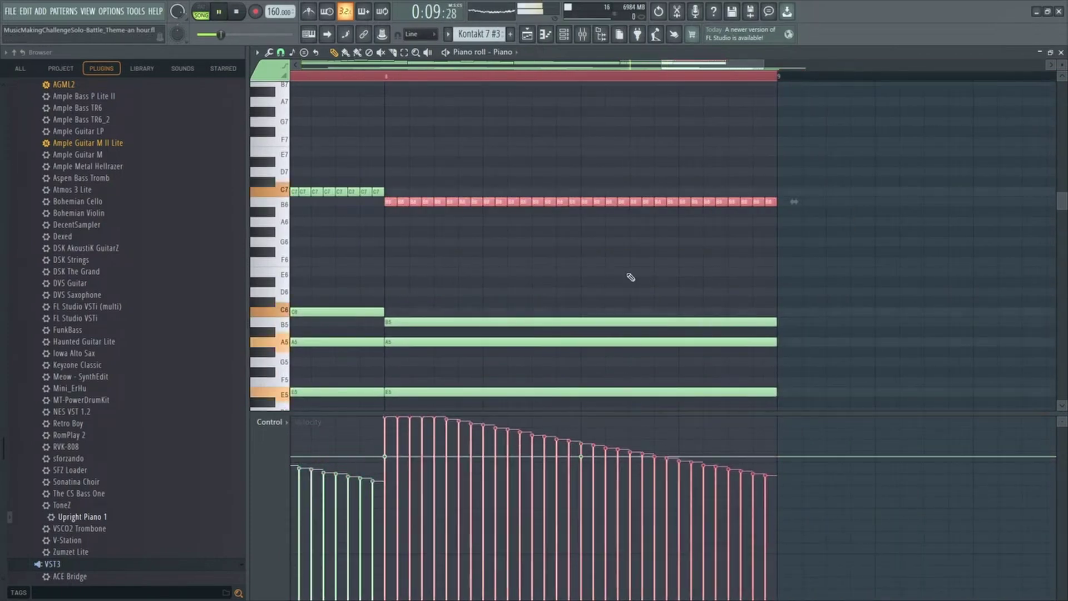
{"action": "scroll", "coordinate": [631, 277], "scroll_direction": "down", "scroll_amount": 3}
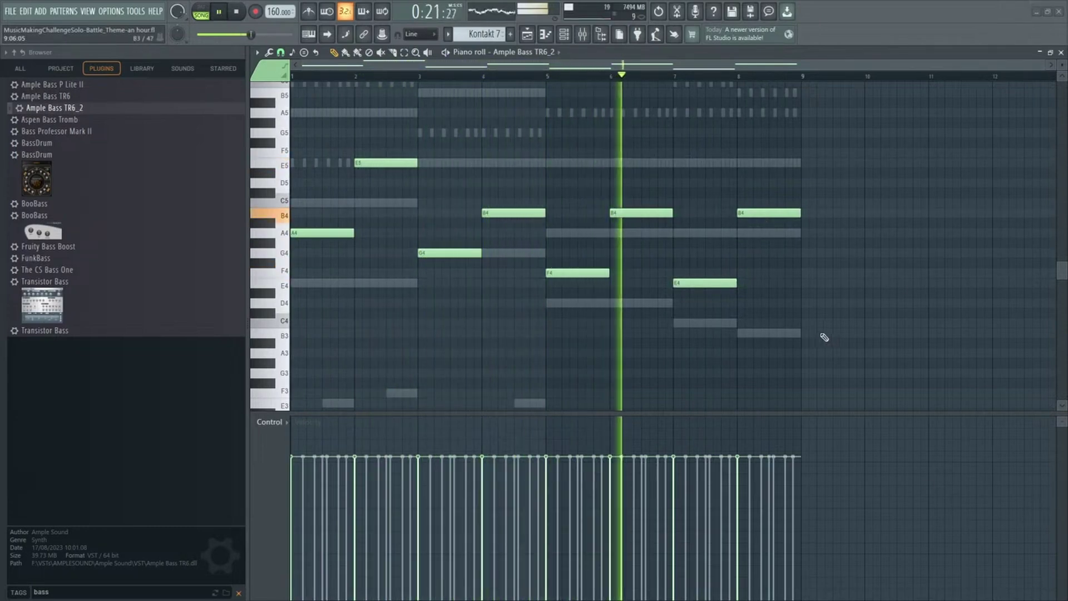
Check the countdown timer in the browser and return to the Ample Bass TR6_2 piano roll
{"action": "scroll", "coordinate": [827, 337], "scroll_direction": "right", "scroll_amount": 2}
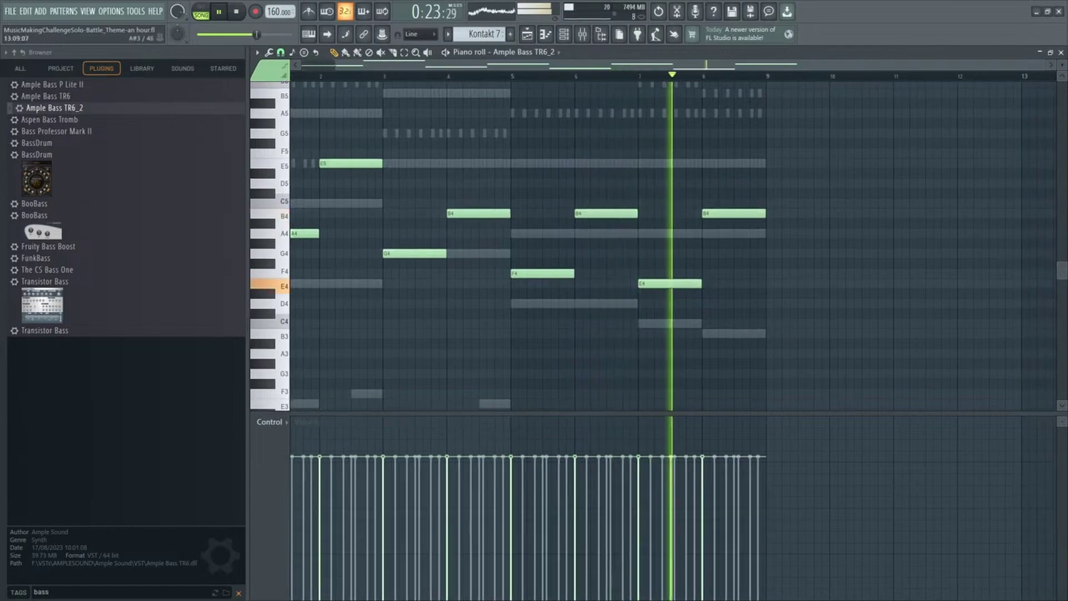
{"action": "key", "text": "alt+Tab"}
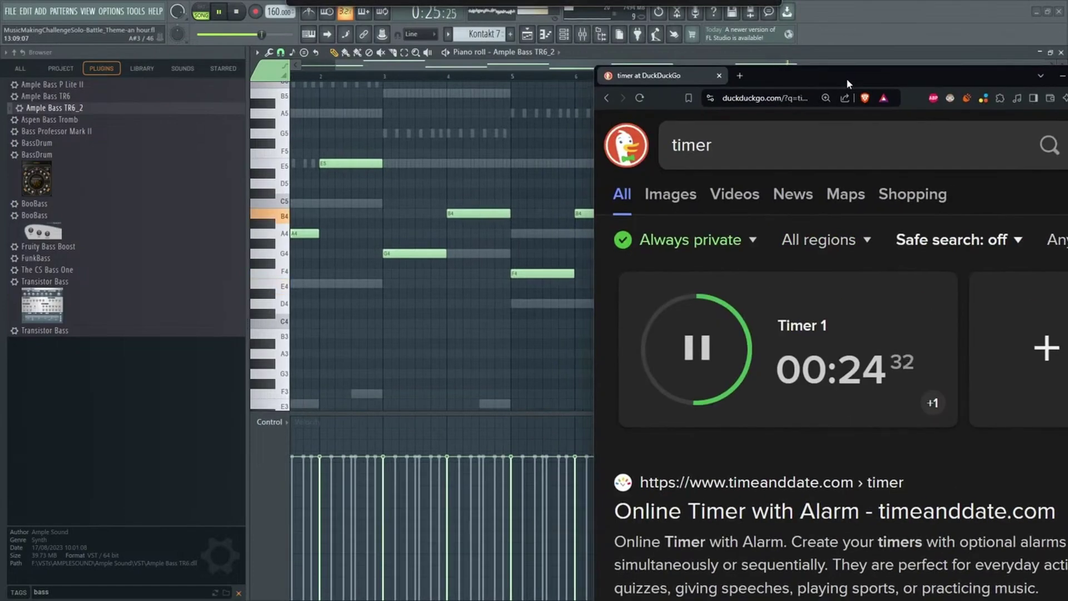
{"action": "key", "text": "alt+Tab"}
{"action": "scroll", "coordinate": [831, 256], "scroll_direction": "down", "scroll_amount": 1}
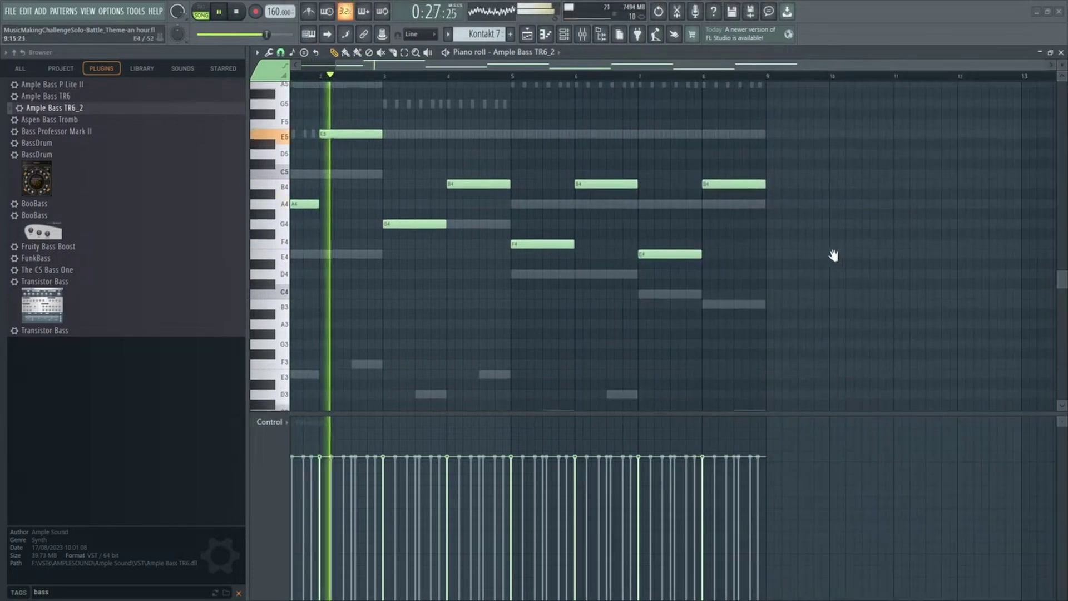
Open the Pattern 9 clip on the Trumpets track of the playlist for note editing
{"action": "key", "text": "F7"}
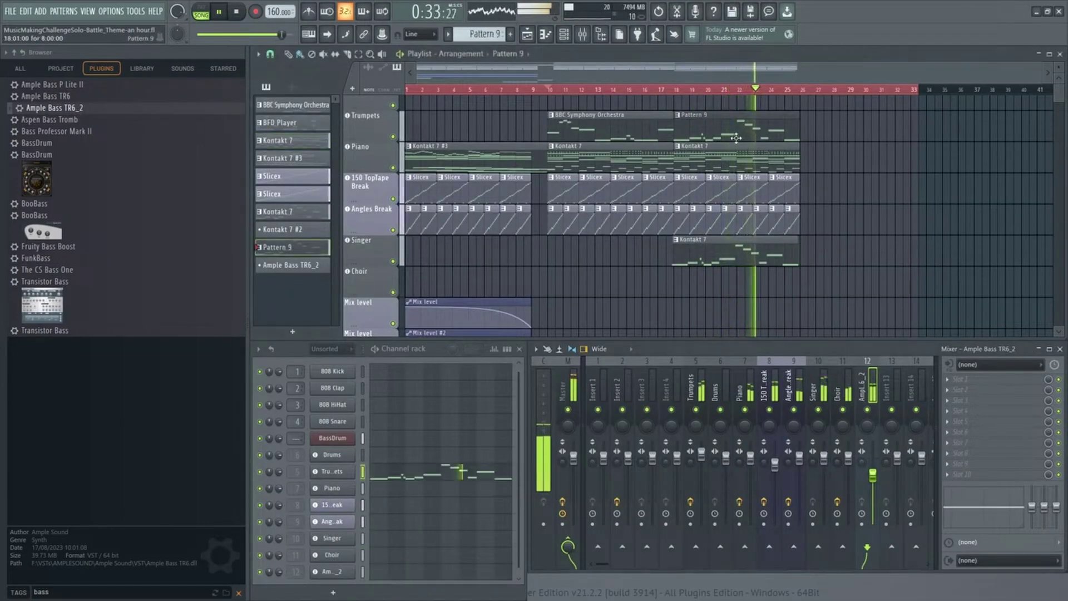
{"action": "double_click", "coordinate": [764, 141]}
{"action": "key", "text": "F7"}
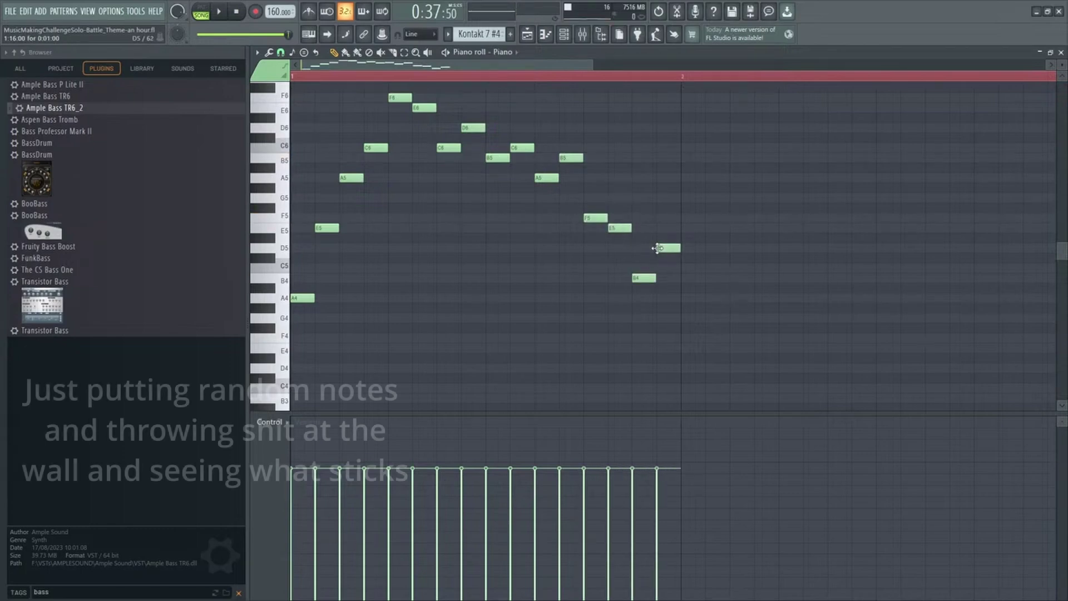
Continue the sixteenth-note Kontakt 7 #4 piano melody through bar 2, adding notes such as D6 and A5
{"action": "scroll", "coordinate": [490, 303], "scroll_direction": "down", "scroll_amount": 4, "text": "ctrl"}
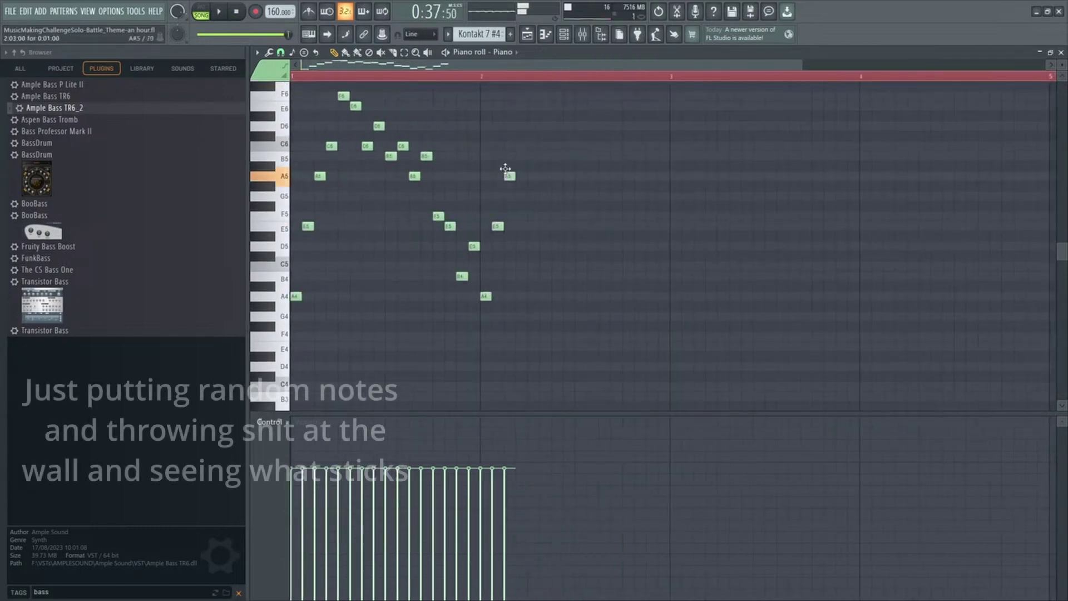
{"action": "left_click", "coordinate": [551, 122]}
{"action": "left_click", "coordinate": [620, 174]}
{"action": "key", "text": "space"}
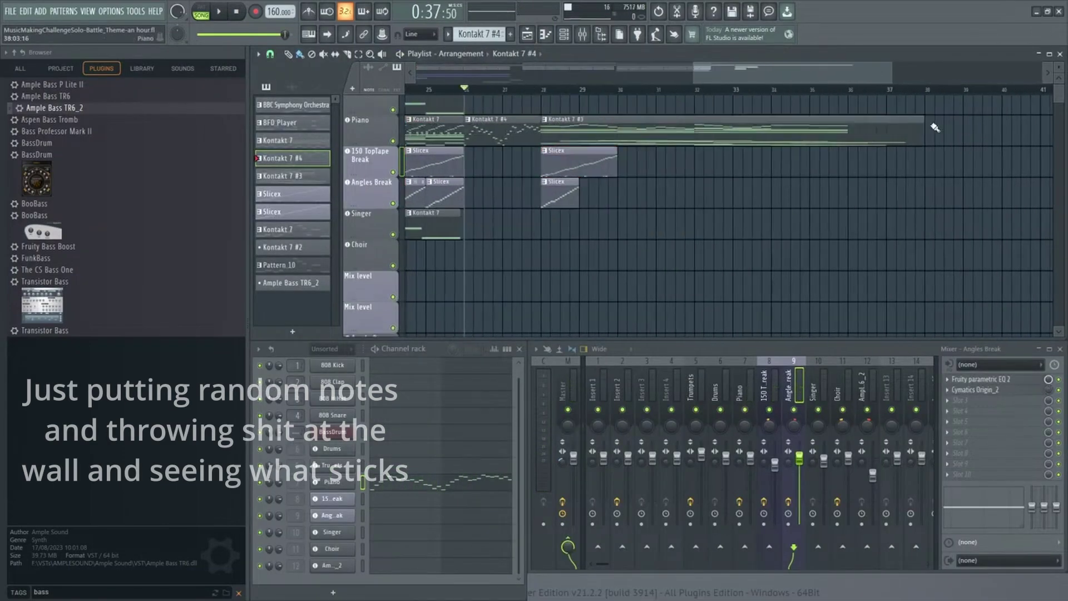
Delete the Slicex clips after bar 28 on the 150 TopTape Break and Angles Break tracks and play the transition
{"action": "scroll", "coordinate": [965, 148], "scroll_direction": "up", "scroll_amount": 4}
{"action": "right_click", "coordinate": [646, 161]}
{"action": "right_click", "coordinate": [646, 192]}
{"action": "key", "text": "space"}
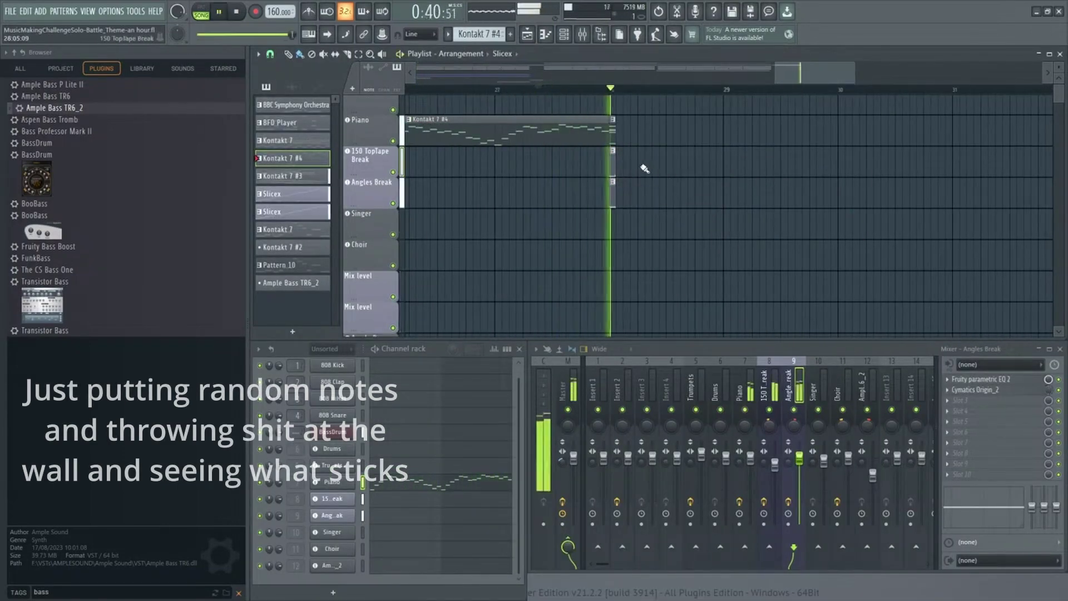
{"action": "key", "text": "space"}
{"action": "scroll", "coordinate": [662, 201], "scroll_direction": "up", "scroll_amount": 4}
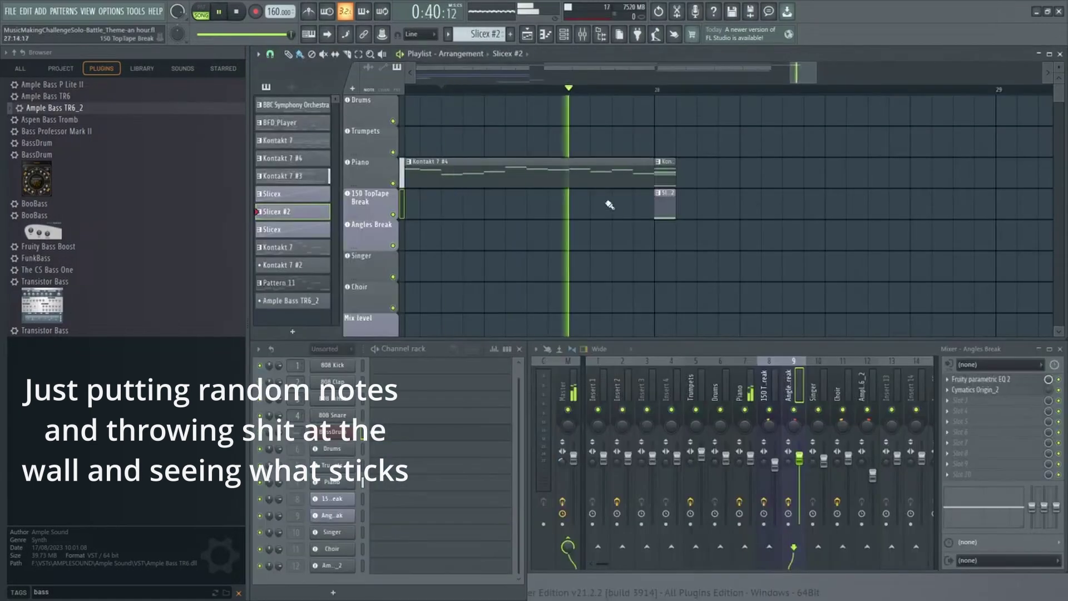
{"action": "left_click", "coordinate": [668, 168]}
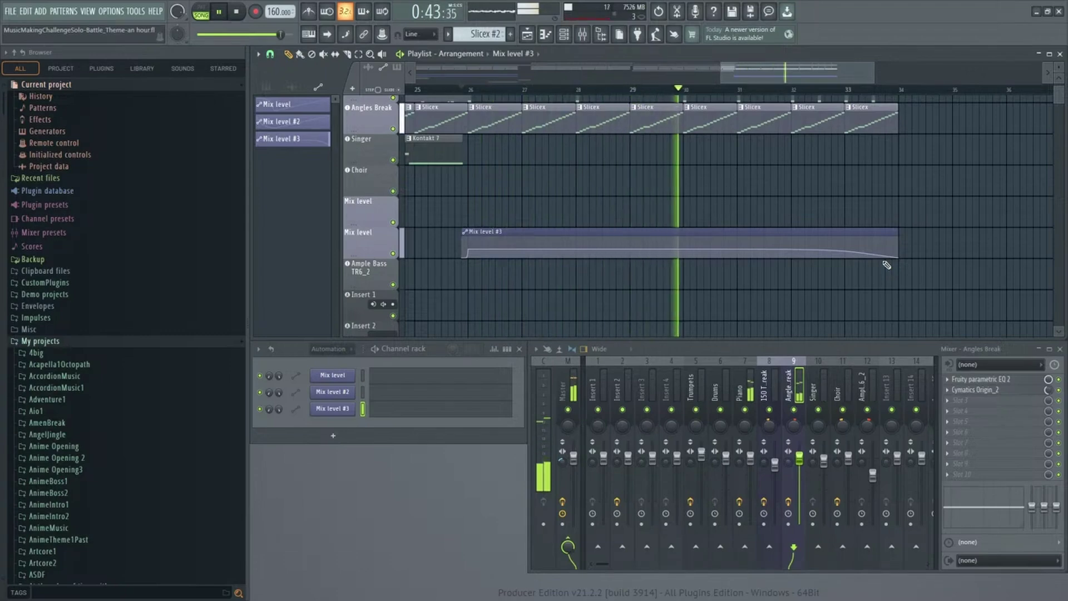
Select the playlist clips in bars 18 to 25 on the Trumpets, Piano, break and Singer tracks
{"action": "scroll", "coordinate": [786, 170], "scroll_direction": "down", "scroll_amount": 4}
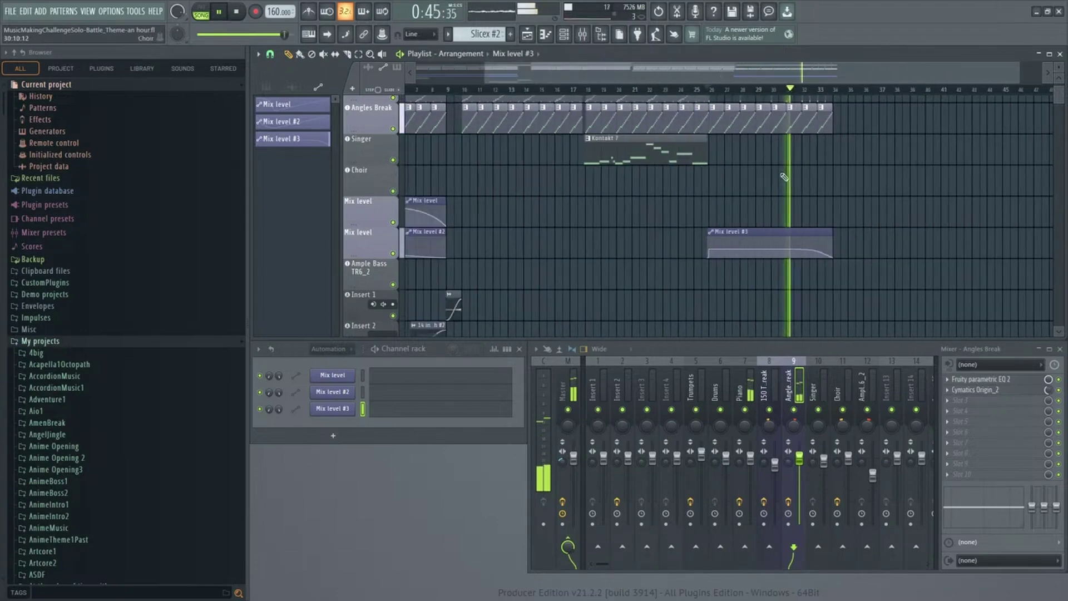
{"action": "scroll", "coordinate": [768, 189], "scroll_direction": "up", "scroll_amount": 4}
{"action": "scroll", "coordinate": [696, 238], "scroll_direction": "up", "scroll_amount": 3}
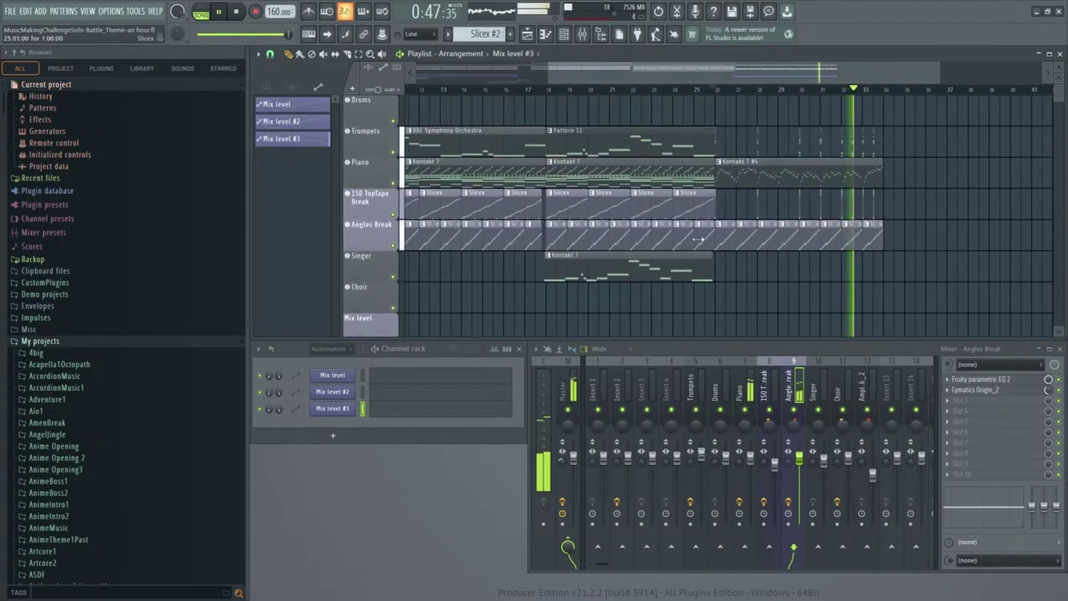
{"action": "left_click_drag", "start_coordinate": [712, 310], "coordinate": [553, 127]}
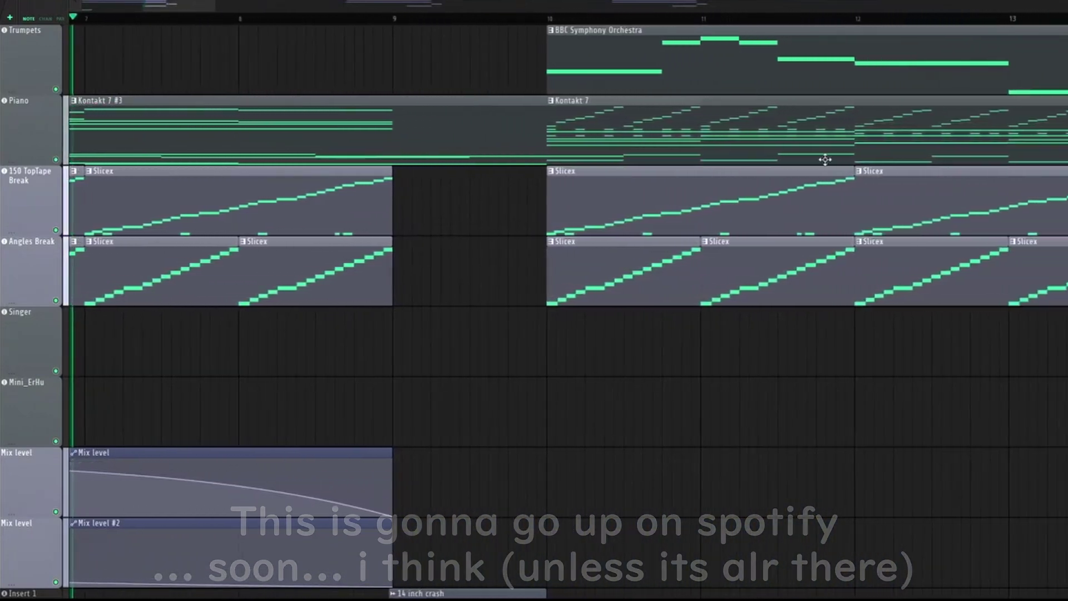
{"action": "scroll", "coordinate": [852, 176], "scroll_direction": "down", "scroll_amount": 2}
{"action": "scroll", "coordinate": [566, 312], "scroll_direction": "down", "scroll_amount": 1}
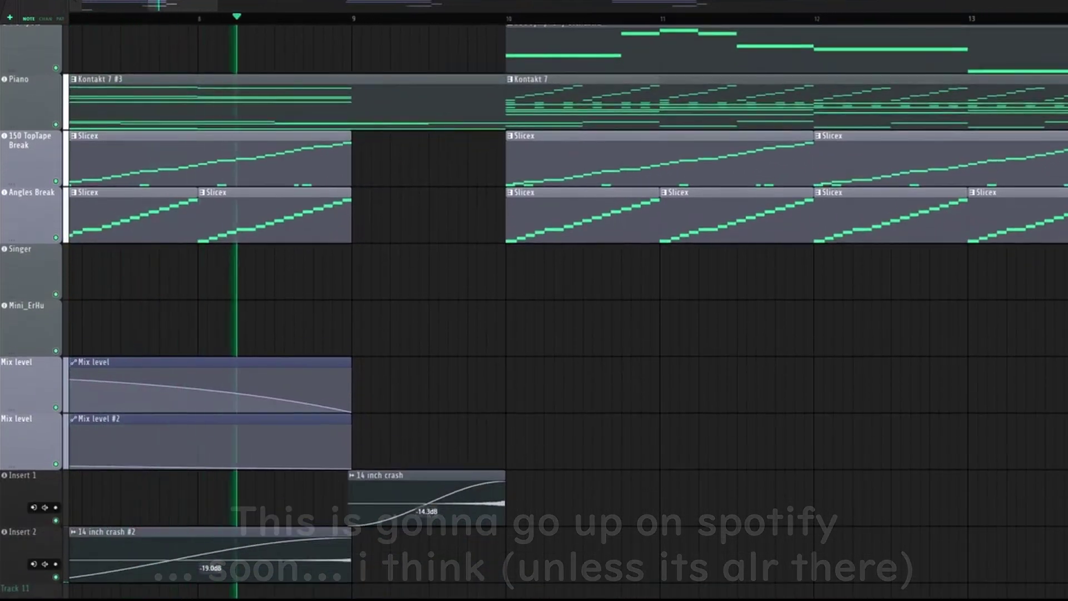
{"action": "scroll", "coordinate": [800, 196], "scroll_direction": "down", "scroll_amount": 1}
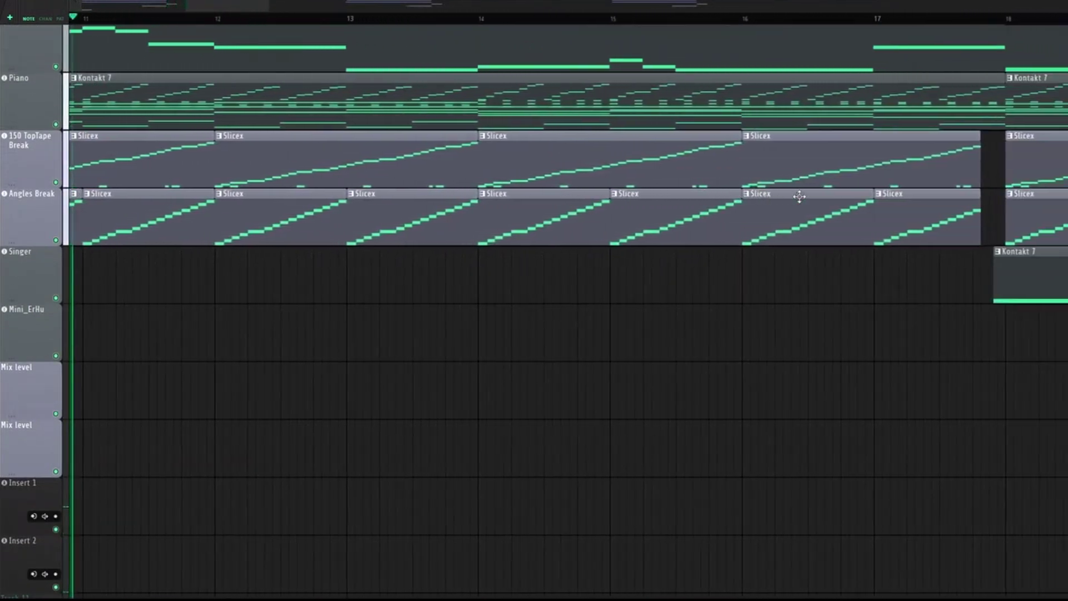
{"action": "scroll", "coordinate": [687, 254], "scroll_direction": "up", "scroll_amount": 1}
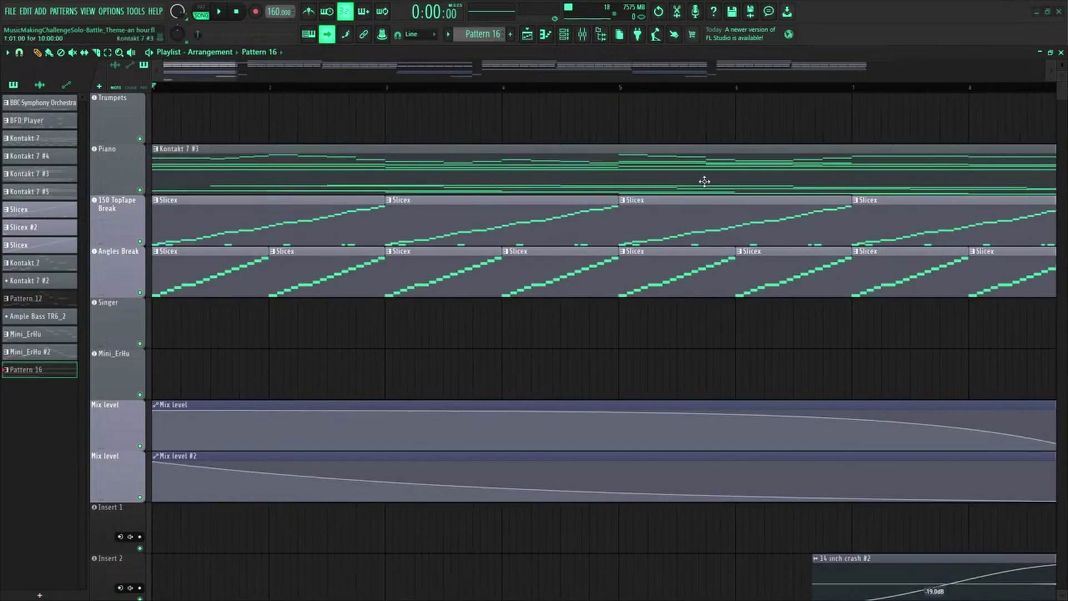
{"action": "scroll", "coordinate": [704, 181], "scroll_direction": "down", "scroll_amount": 10}
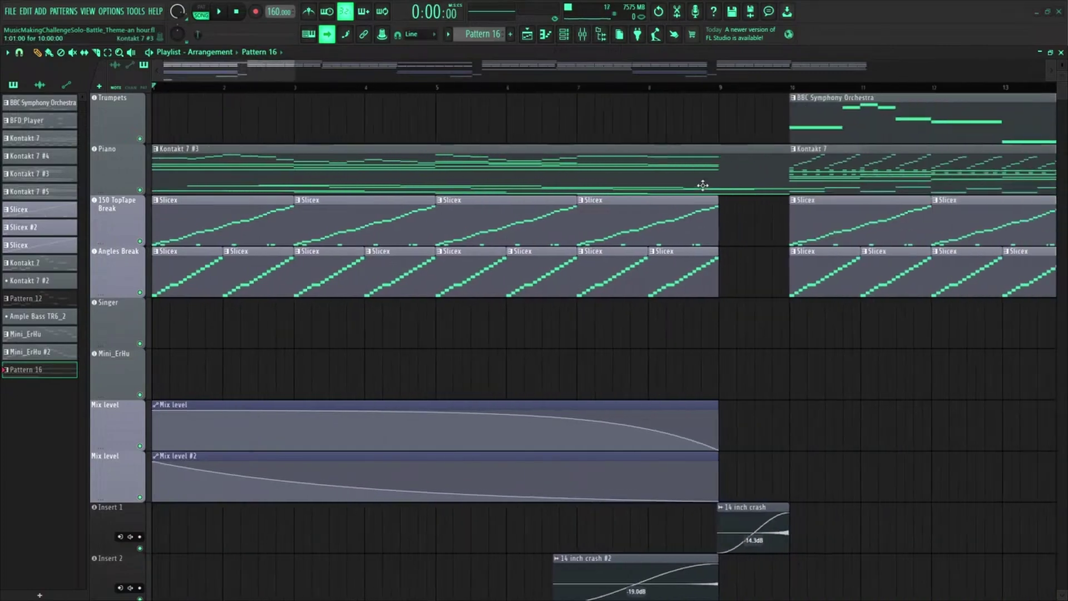
{"action": "scroll", "coordinate": [675, 172], "scroll_direction": "down", "scroll_amount": 1}
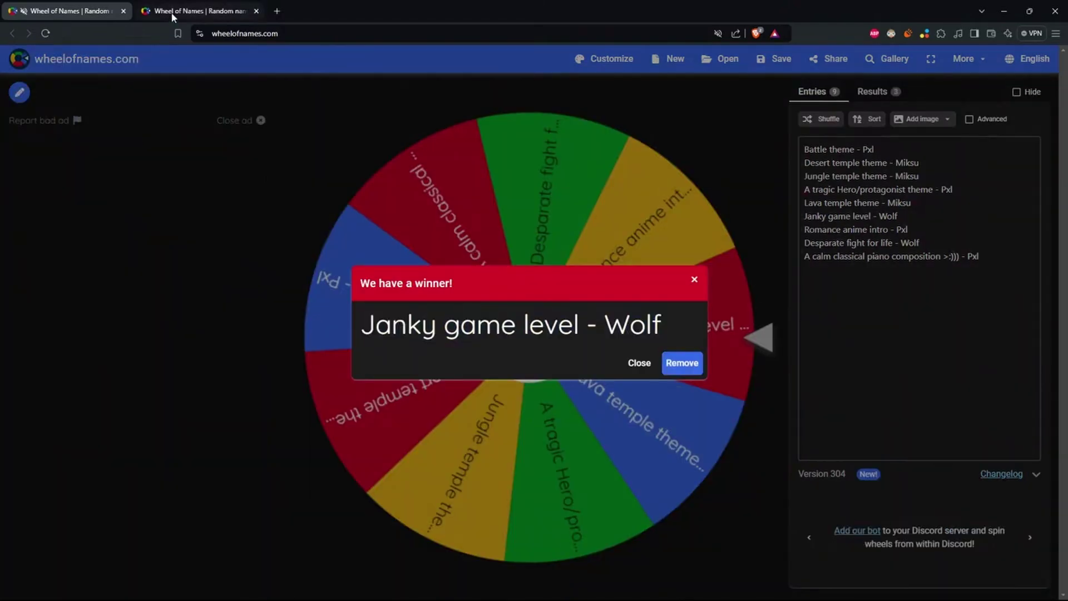
Spin the instrument wheel in the second wheelofnames.com tab and recheck the theme drawn on the other wheel
{"action": "left_click", "coordinate": [172, 13]}
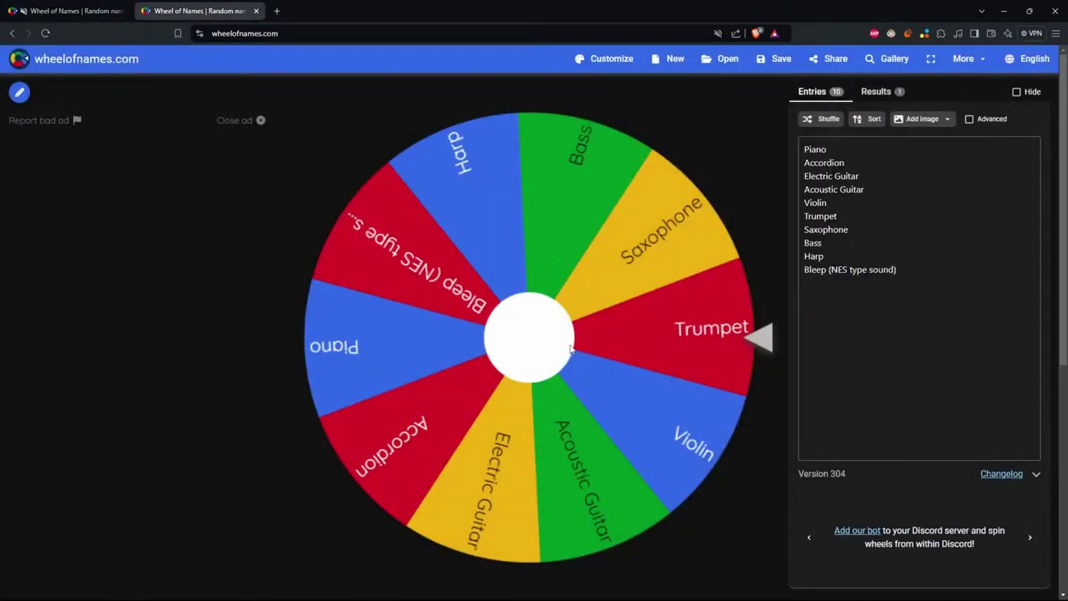
{"action": "left_click", "coordinate": [568, 347]}
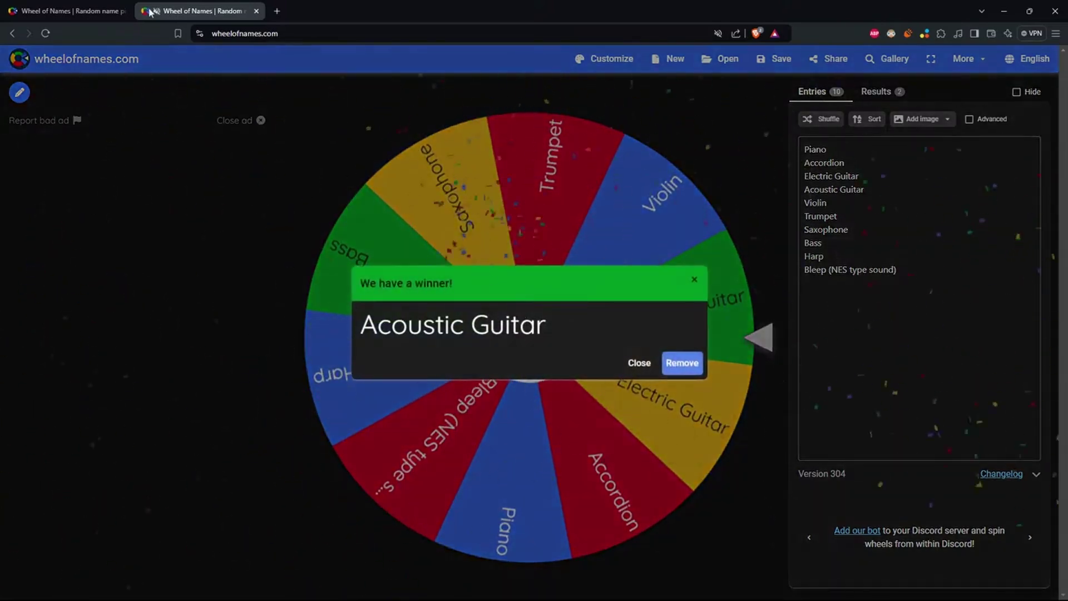
{"action": "left_click", "coordinate": [102, 13]}
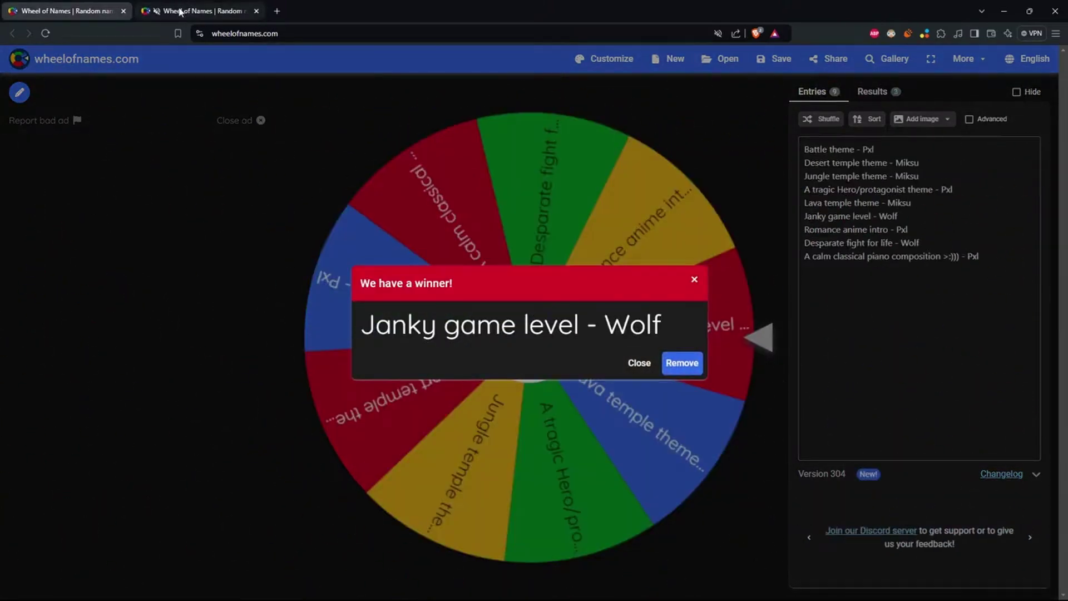
{"action": "left_click", "coordinate": [186, 11]}
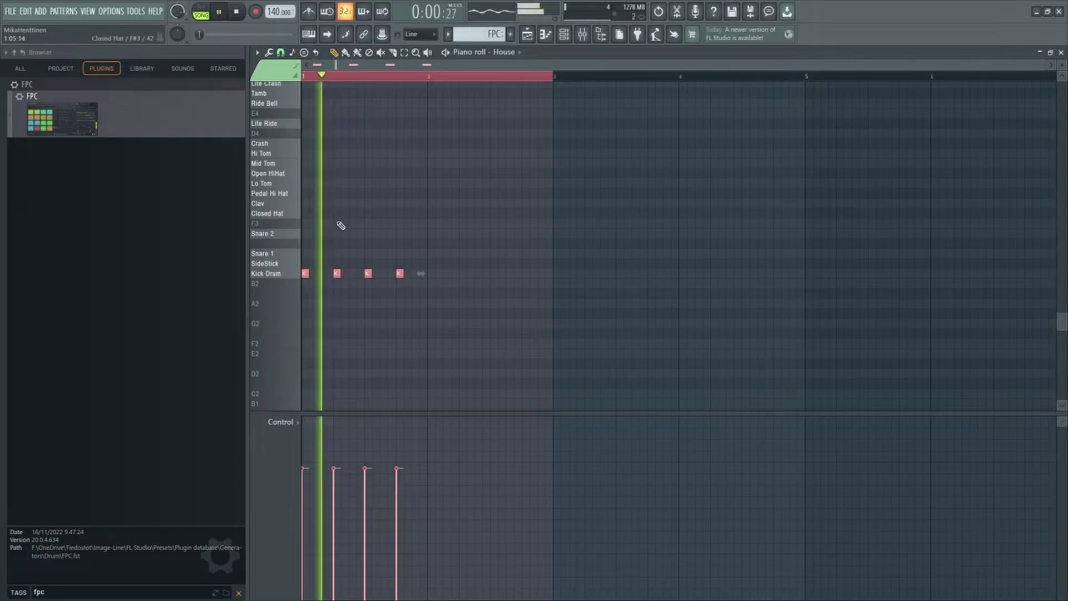
Play the House drum pattern in FL Studio and add a Snare 1 hit on the second beat of bar 2
{"action": "key", "text": "space"}
{"action": "key", "text": "space"}
{"action": "left_click", "coordinate": [458, 250]}
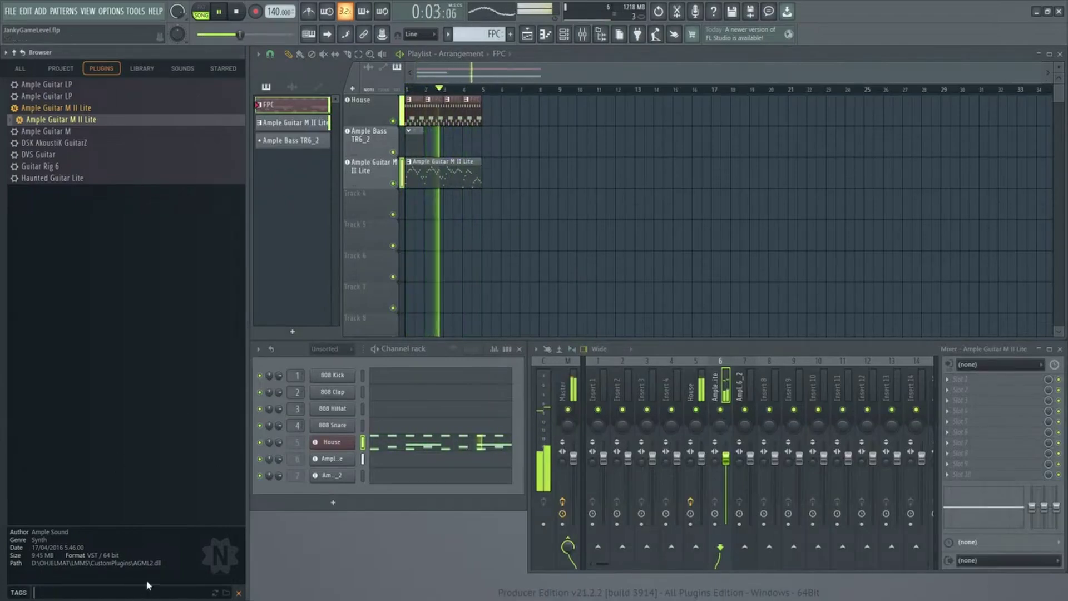
Search the plugin browser for "retro" and load Retro Boy onto playlist Track 4
{"action": "type", "text": "retro"}
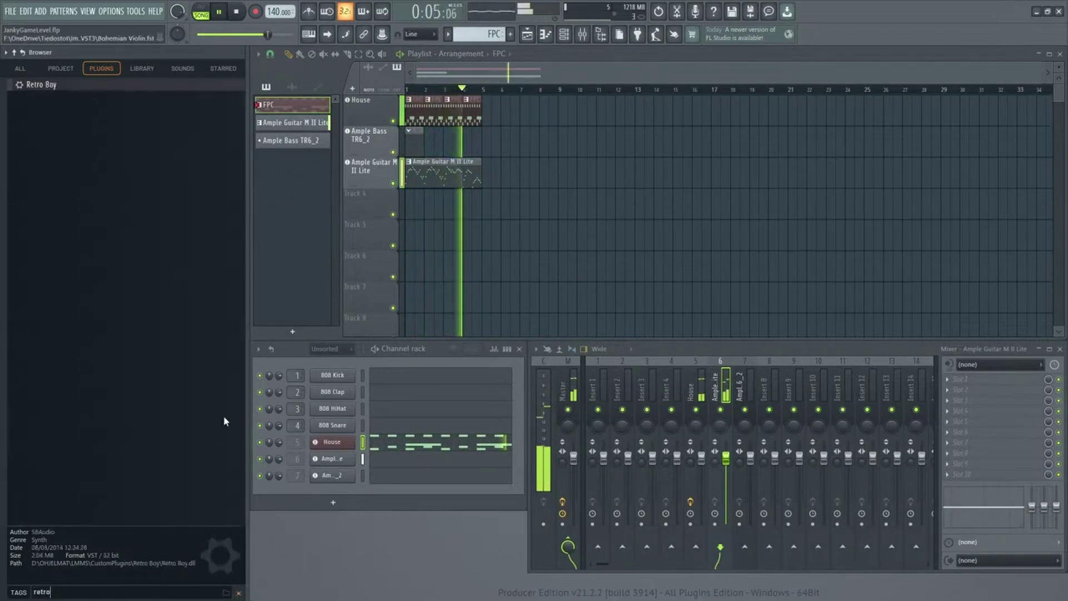
{"action": "left_click_drag", "start_coordinate": [369, 196], "coordinate": [369, 199]}
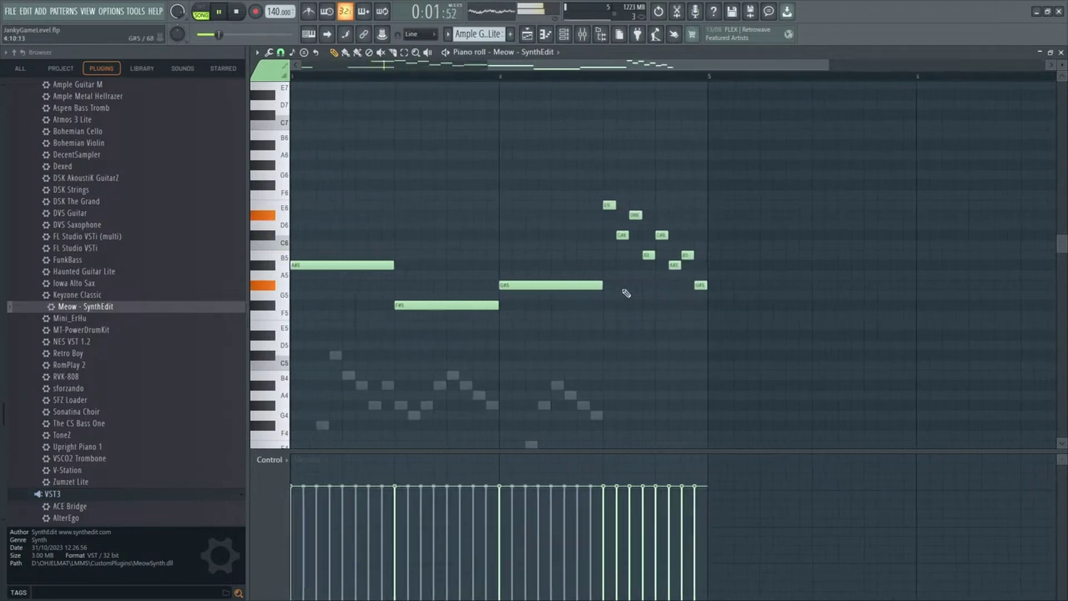
{"action": "scroll", "coordinate": [683, 284], "scroll_direction": "down", "scroll_amount": 3}
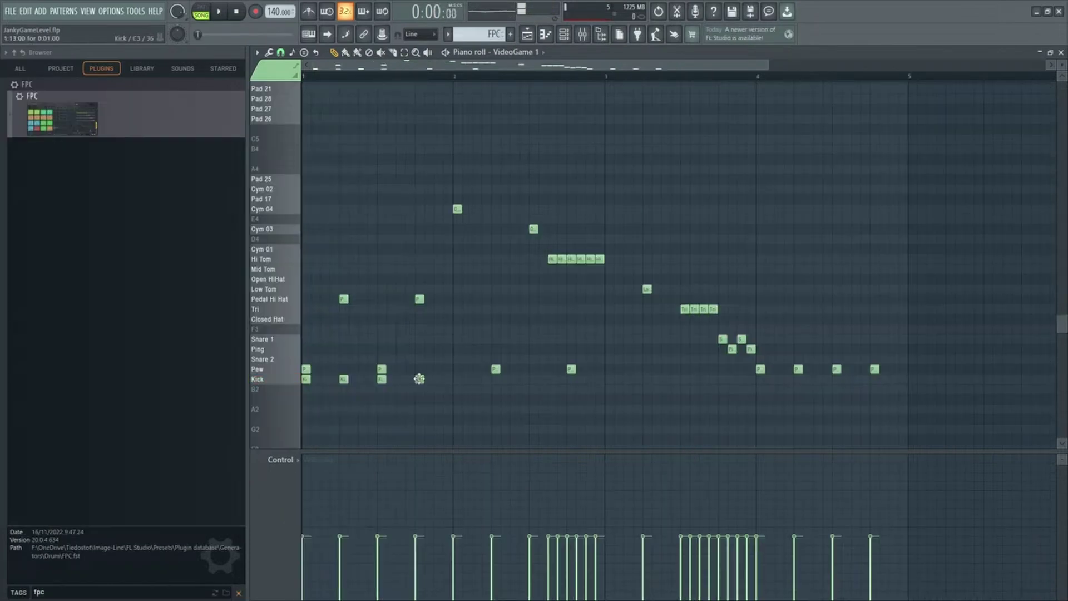
Continue the kick on every beat of the VideoGame 1 drum pattern through bar 4 by duplicating the existing hits
{"action": "key", "text": "space"}
{"action": "mouse_move", "coordinate": [419, 379]}
{"action": "left_mouse_down"}
{"action": "mouse_move", "coordinate": [458, 379]}
{"action": "mouse_move", "coordinate": [310, 389]}
{"action": "mouse_move", "coordinate": [457, 383]}
{"action": "left_mouse_up"}
{"action": "key", "text": "ctrl+b"}
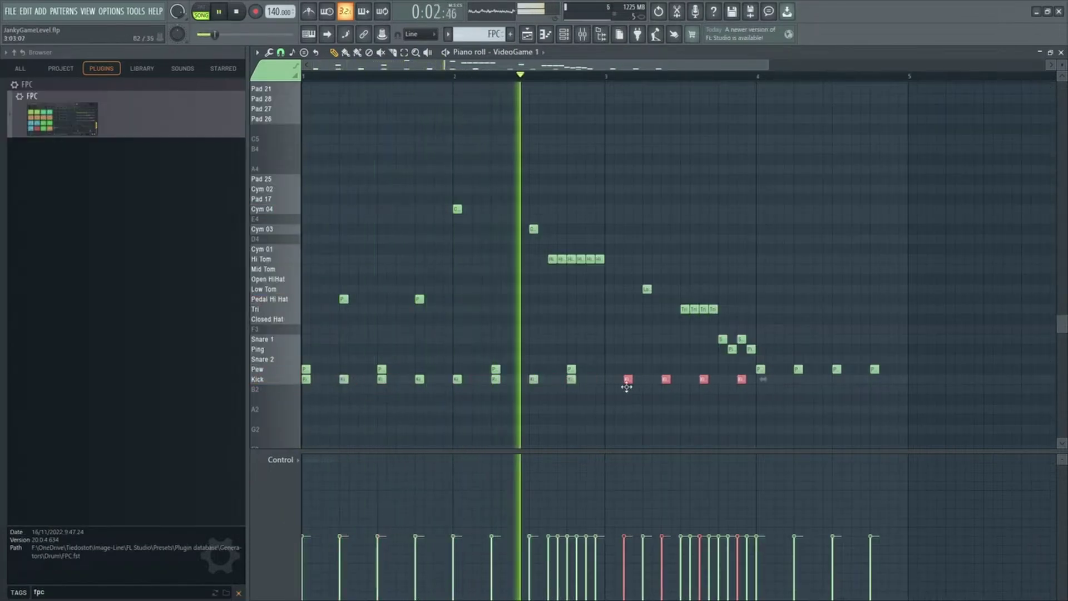
{"action": "key", "text": "ctrl+b"}
{"action": "left_click_drag", "start_coordinate": [902, 394], "coordinate": [295, 391]}
Play the arrangement and raise the Ample Guitar M II Lite mixer volume to 107% (1.5 dB)
{"action": "key", "text": "F7"}
{"action": "key", "text": "space"}
{"action": "key", "text": "space"}
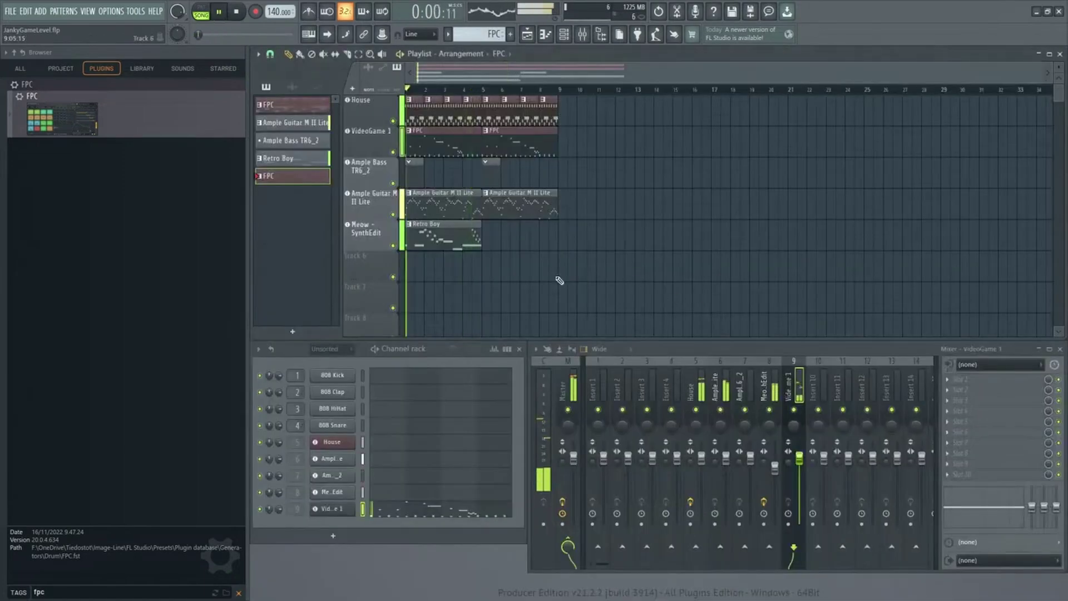
{"action": "left_click", "coordinate": [723, 440]}
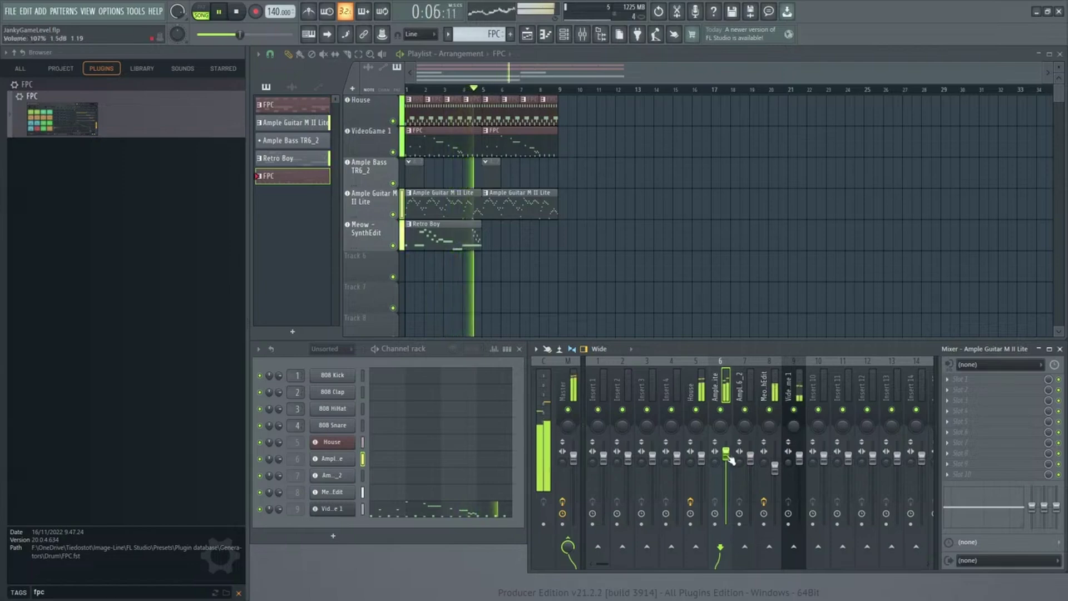
{"action": "key", "text": "space"}
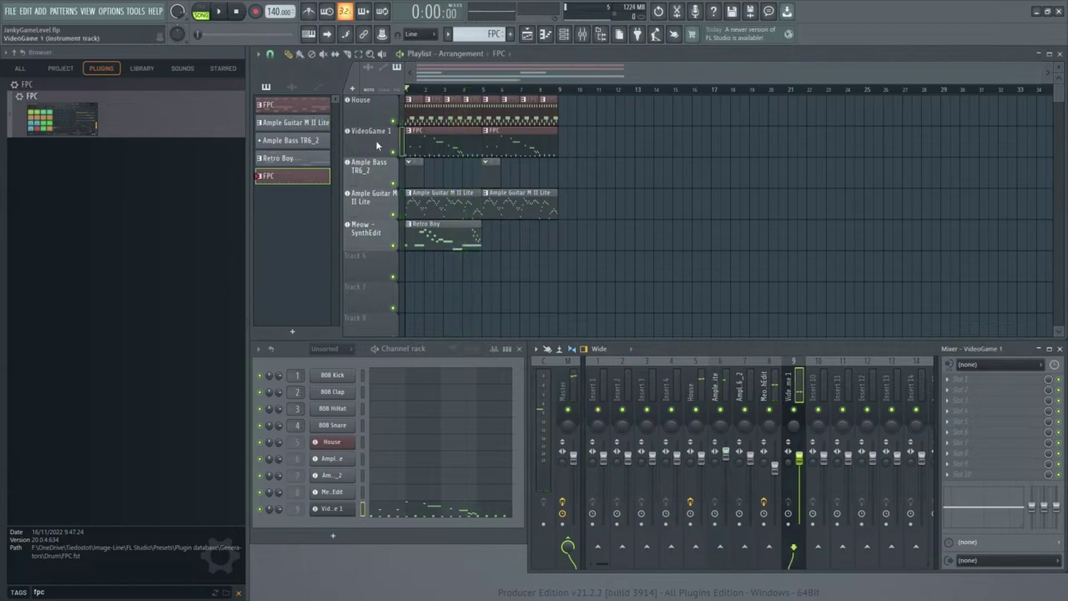
Search the effect plugins for "eq" and load one into the first slot of the VideoGame 1 mixer track
{"action": "left_click", "coordinate": [990, 383]}
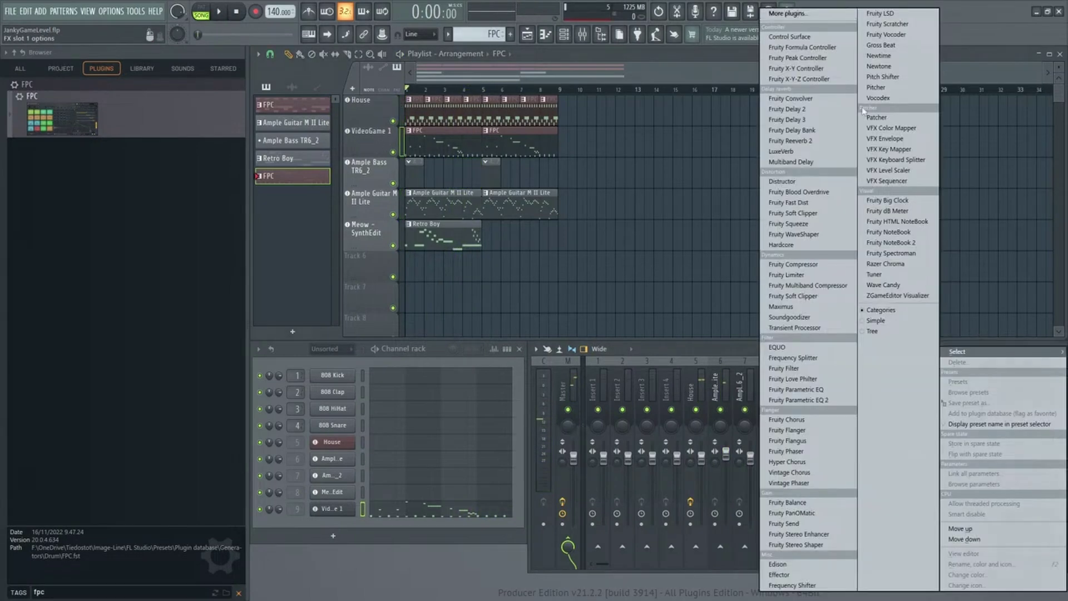
{"action": "left_click", "coordinate": [810, 21]}
{"action": "type", "text": "eq"}
{"action": "left_click", "coordinate": [439, 67]}
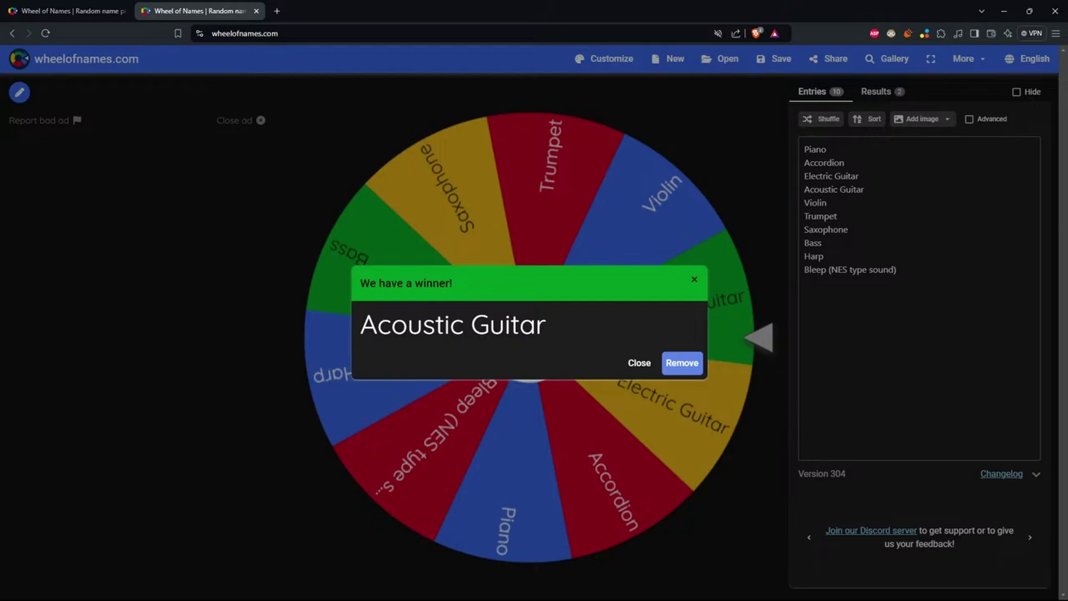
Switch to the theme wheel on wheelofnames.com and review the theme in its winner message
{"action": "key", "text": "ctrl+shift+Tab"}
{"action": "left_click_drag", "start_coordinate": [516, 326], "coordinate": [344, 334]}
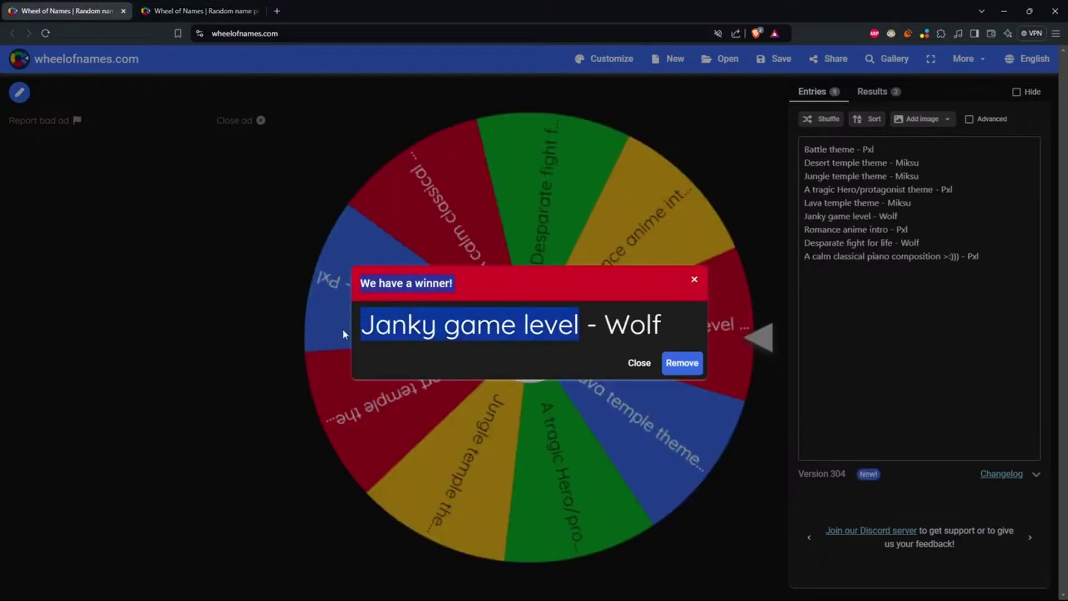
{"action": "left_click", "coordinate": [451, 327]}
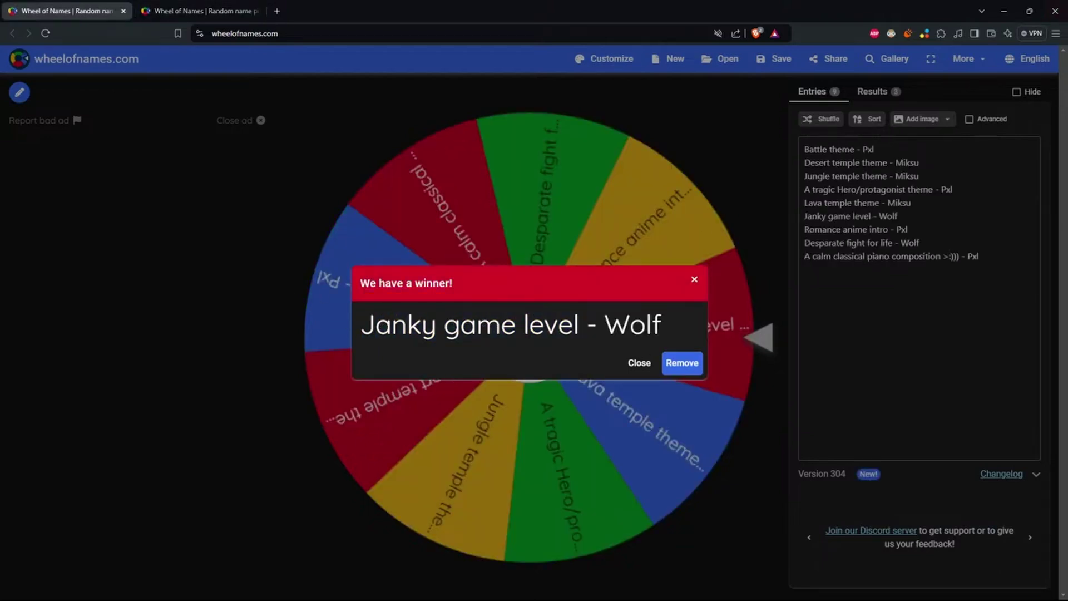